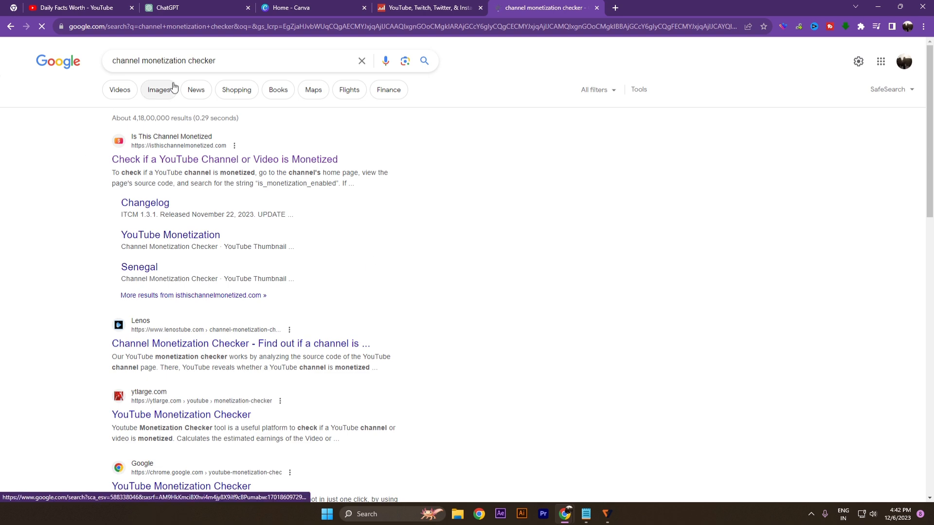
pyautogui.click(191, 160)
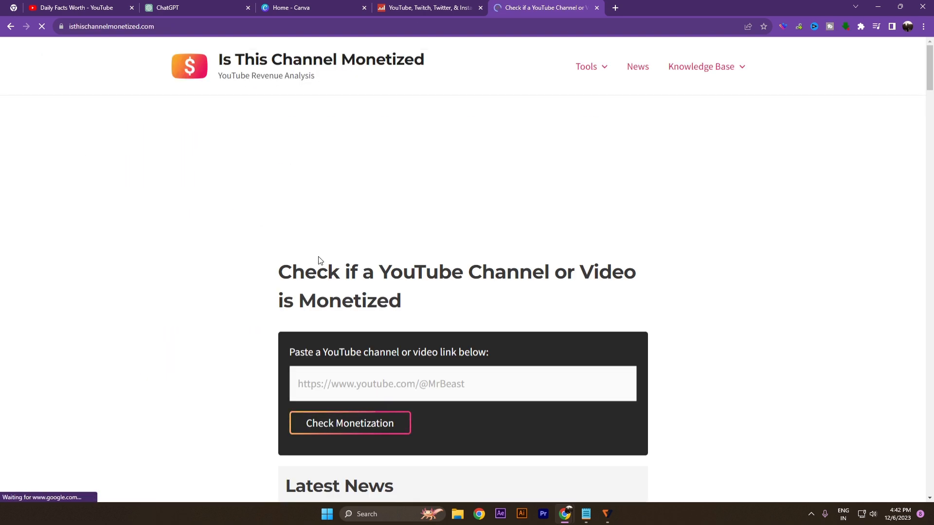
pyautogui.click(350, 287)
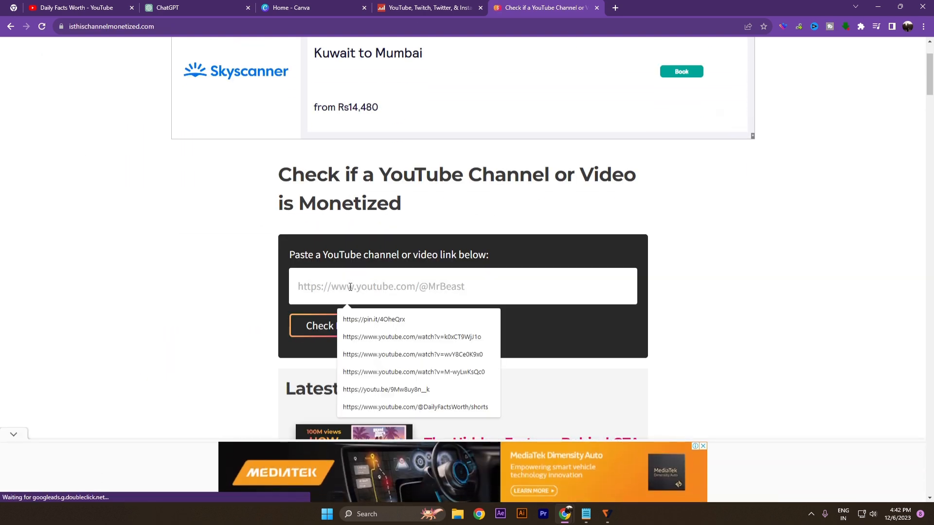
pyautogui.write('https://www.youtube.com/@DailyFactsWorth/shorts')
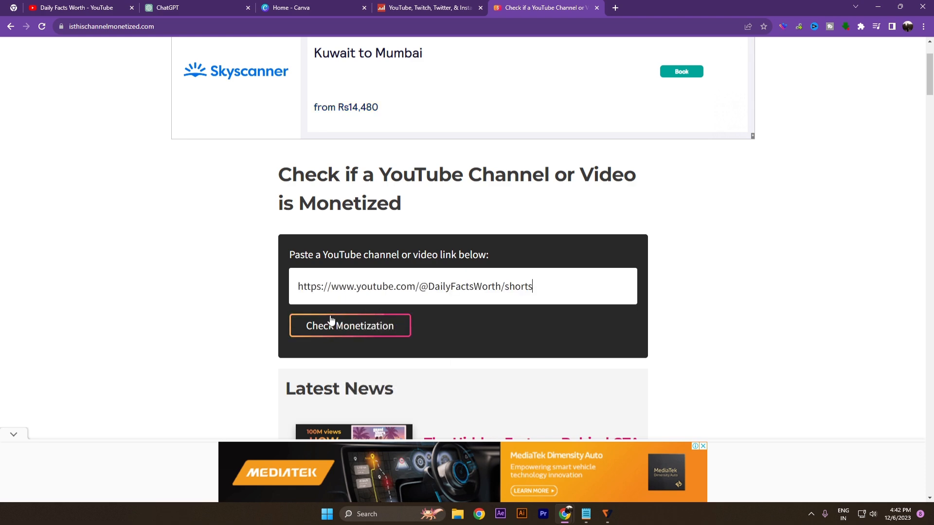
pyautogui.click(327, 321)
pyautogui.scroll(-5, 623, 281)
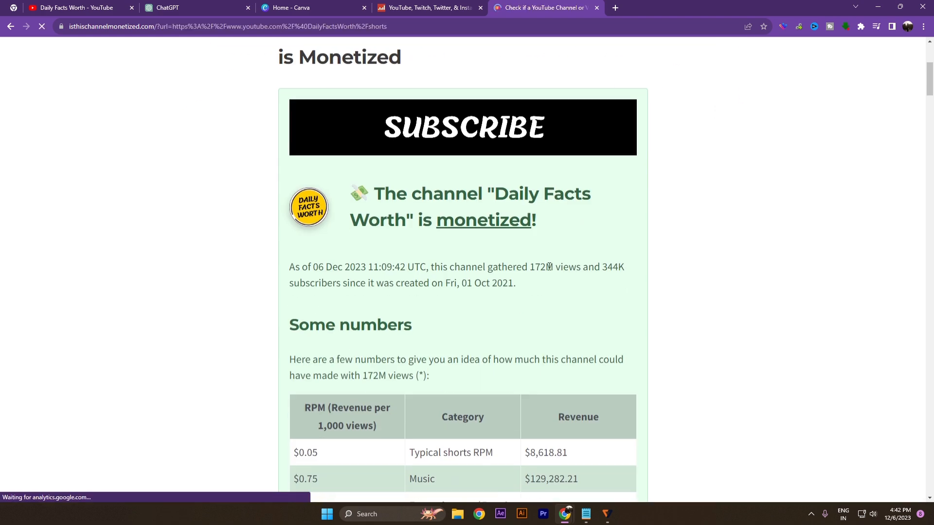
# Examine the channel's monetization result, the estimated revenue per RPM category, and the note on its probable actual revenue range.
pyautogui.moveTo(375, 194); pyautogui.dragTo(664, 220)
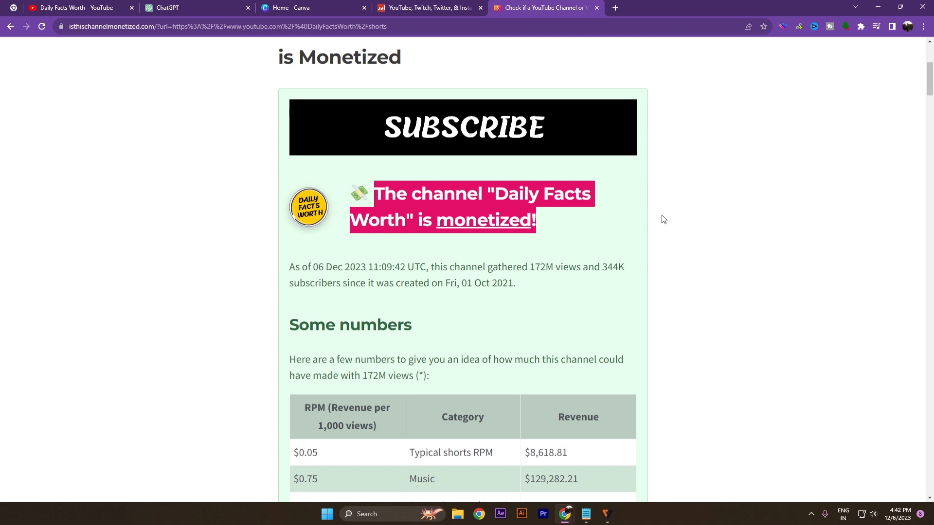
pyautogui.scroll(-7, 664, 219)
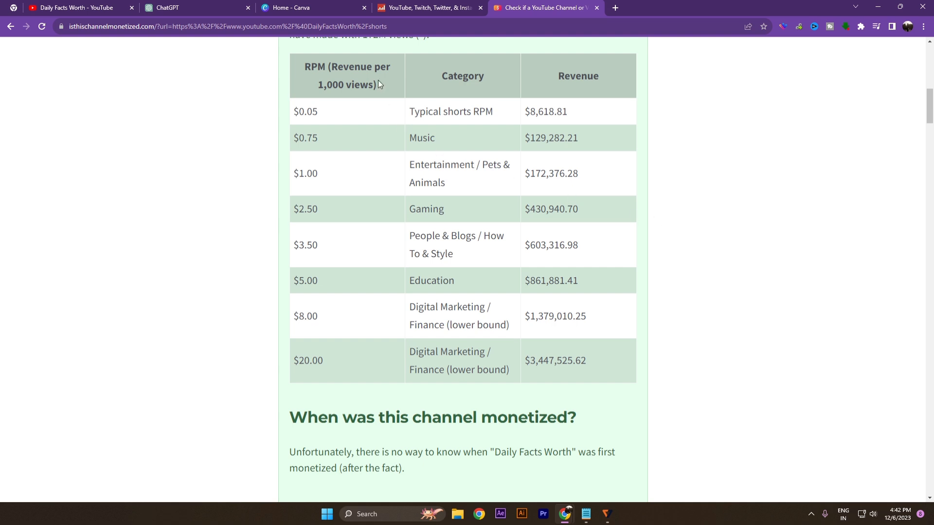
pyautogui.moveTo(405, 111); pyautogui.dragTo(576, 359)
pyautogui.click(726, 203)
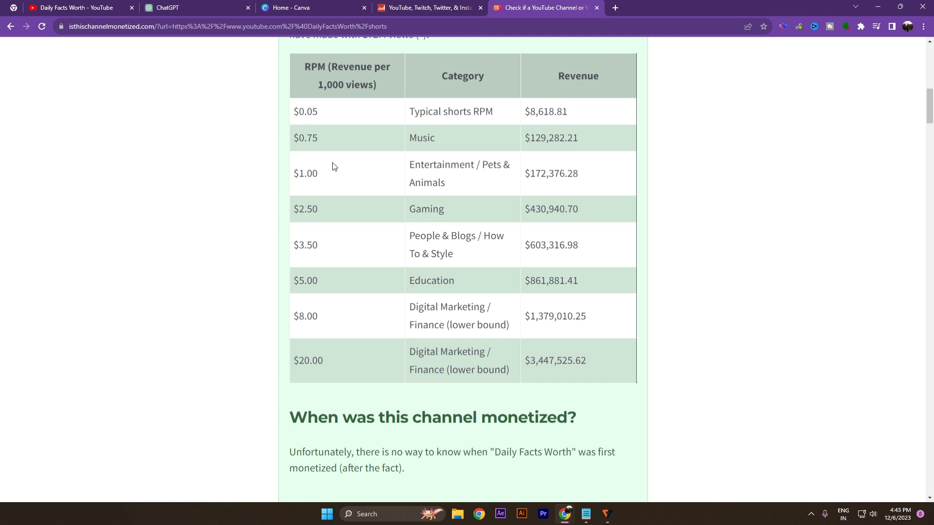
pyautogui.scroll(2, 454, 135)
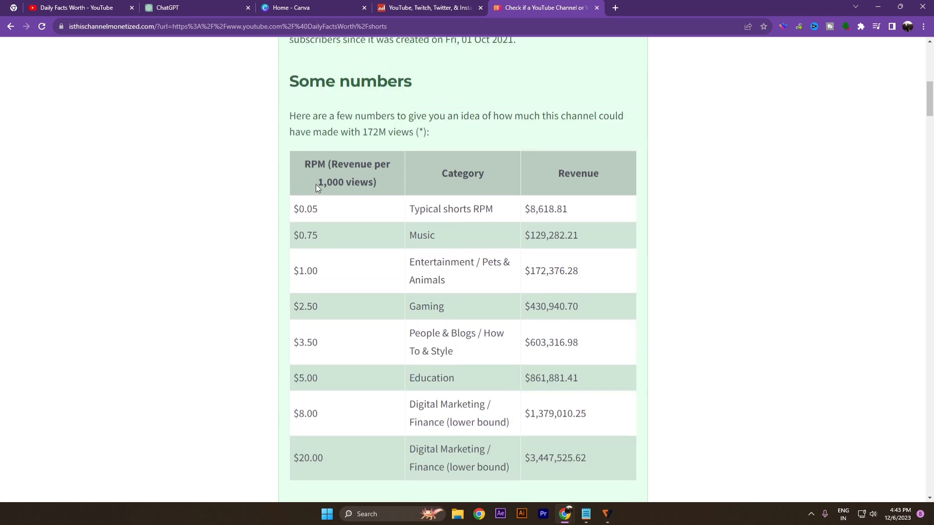
pyautogui.moveTo(317, 185); pyautogui.dragTo(374, 184)
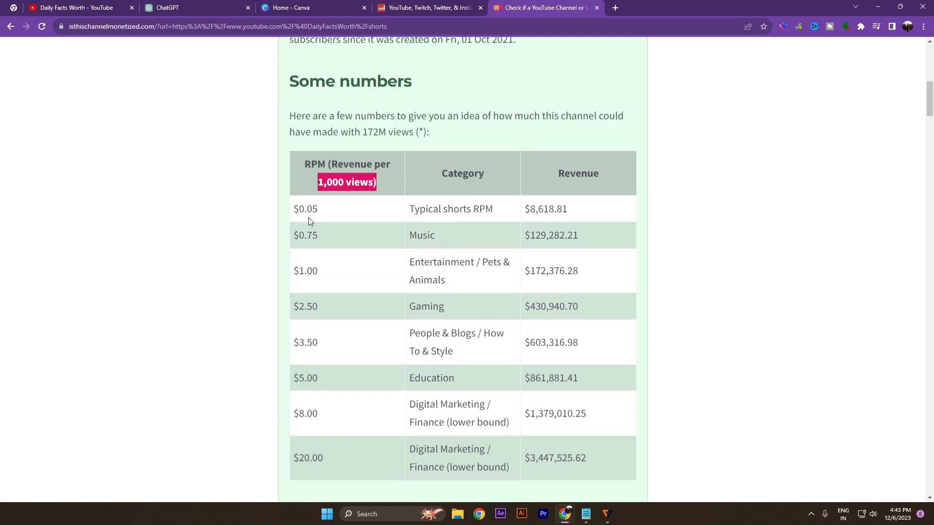
pyautogui.scroll(-9, 669, 226)
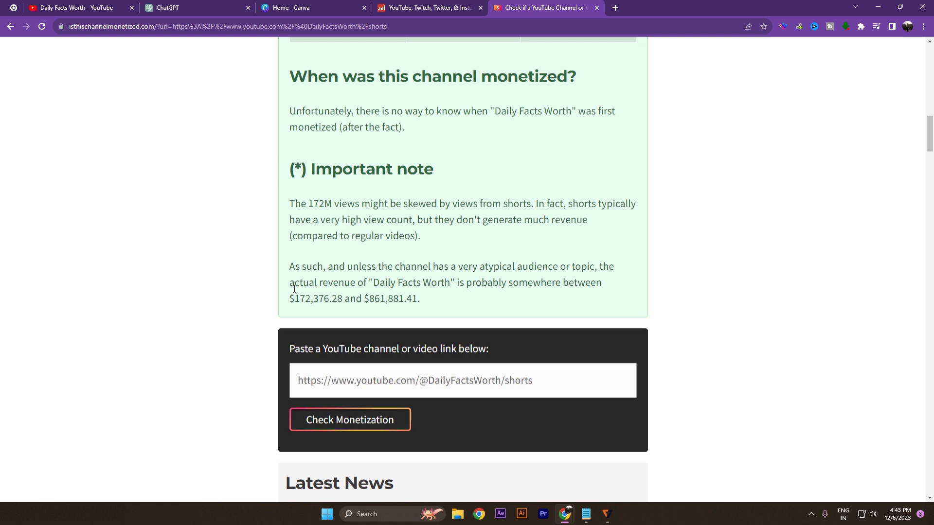
pyautogui.moveTo(295, 298); pyautogui.dragTo(412, 292)
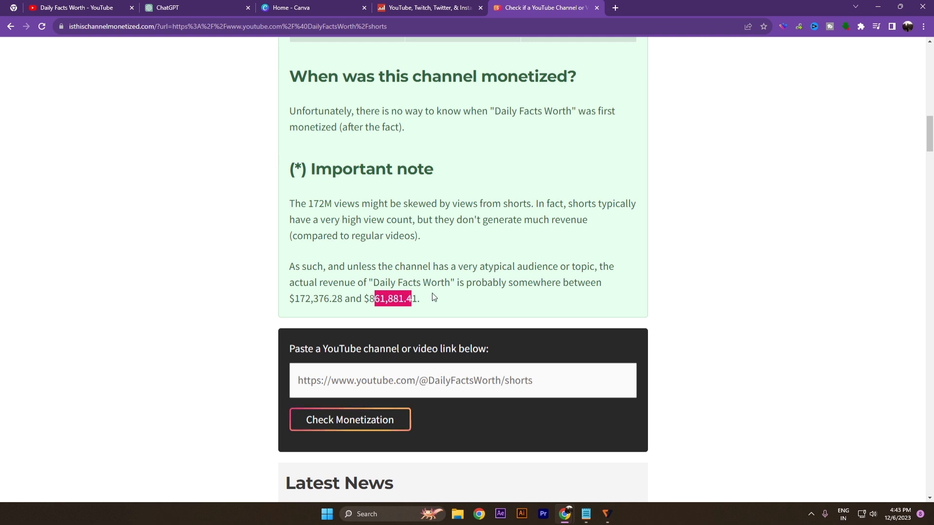
pyautogui.click(435, 297)
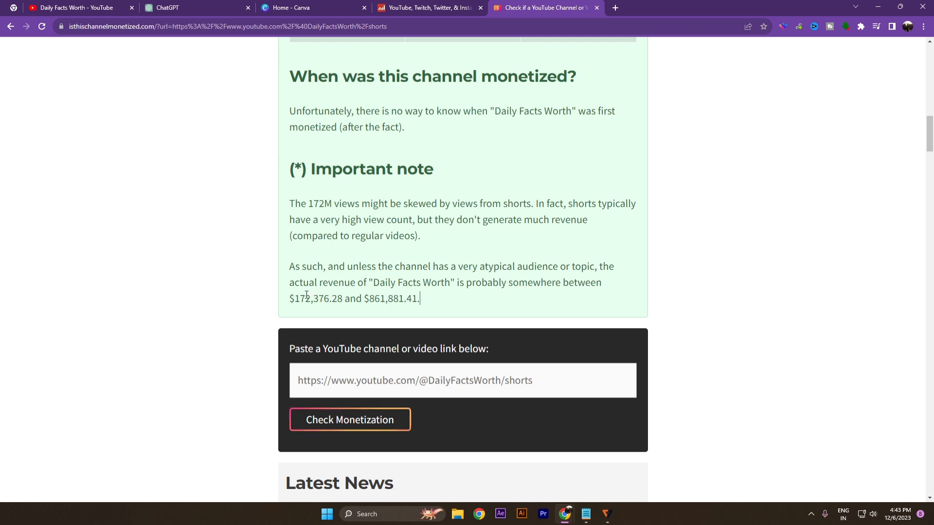
pyautogui.moveTo(309, 298); pyautogui.dragTo(353, 299)
pyautogui.scroll(8, 620, 271)
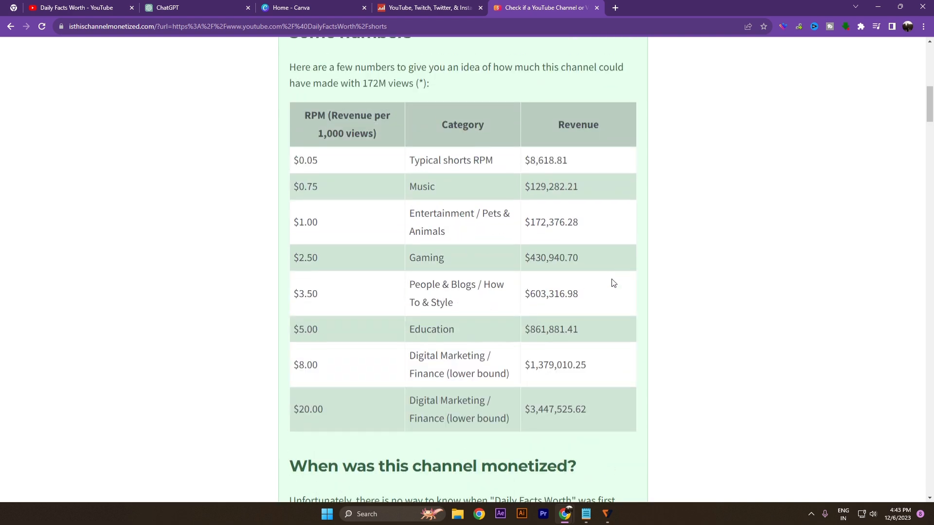
pyautogui.scroll(10, 613, 286)
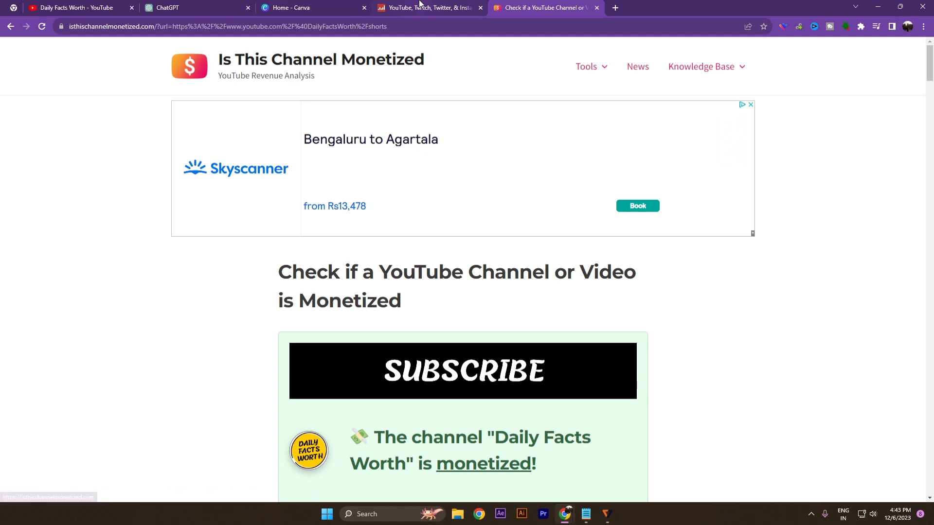
pyautogui.scroll(1, 525, 277)
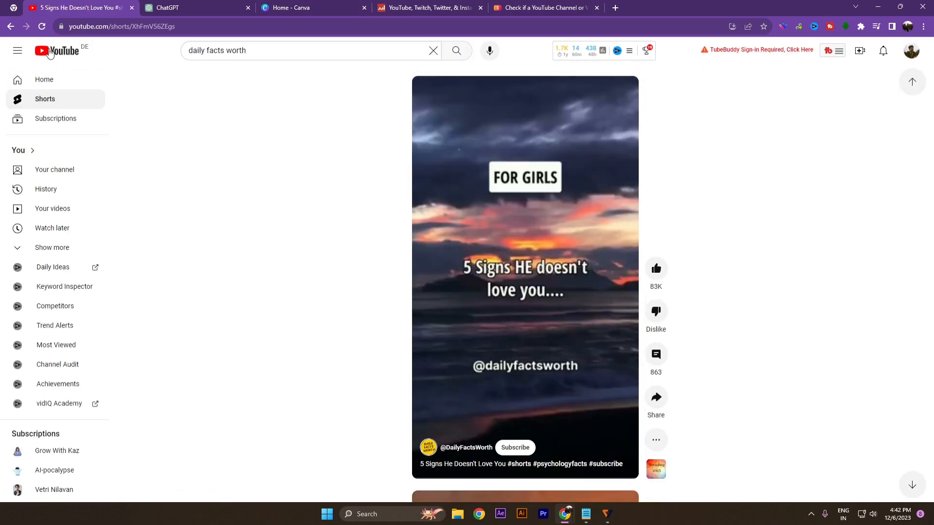
# Copy the Daily Facts Worth channel's shorts URL from YouTube and look the channel up on Social Blade.
pyautogui.click(11, 27)
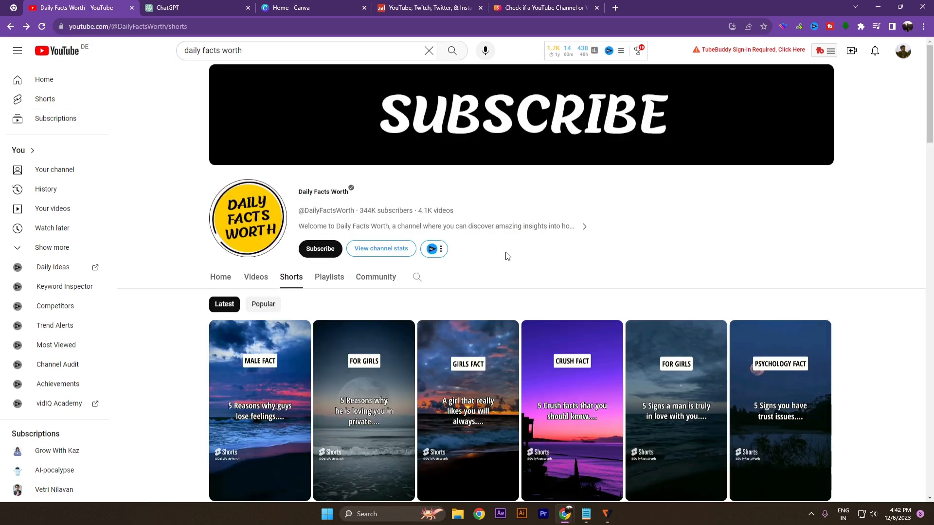
pyautogui.click(359, 22)
pyautogui.hotkey('ctrl', 'c')
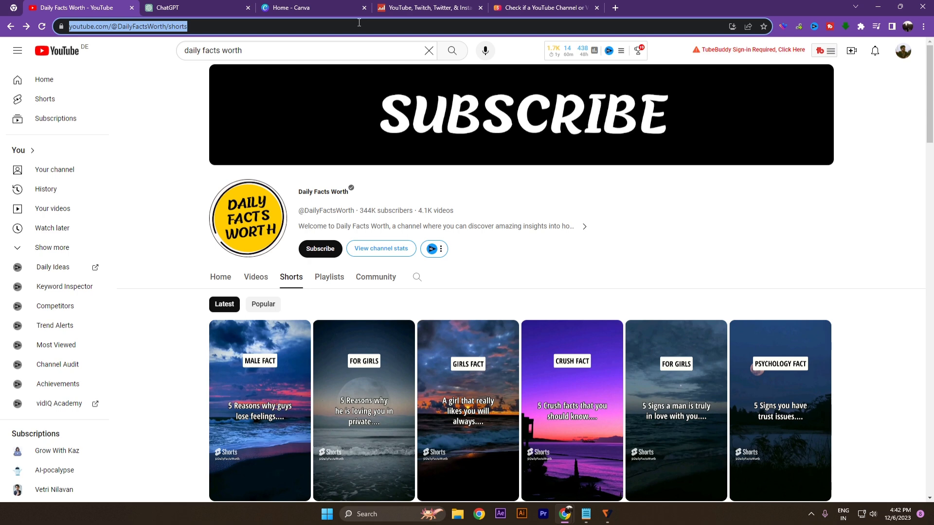
pyautogui.click(421, 5)
pyautogui.click(421, 282)
pyautogui.hotkey('ctrl', 'v')
pyautogui.click(639, 294)
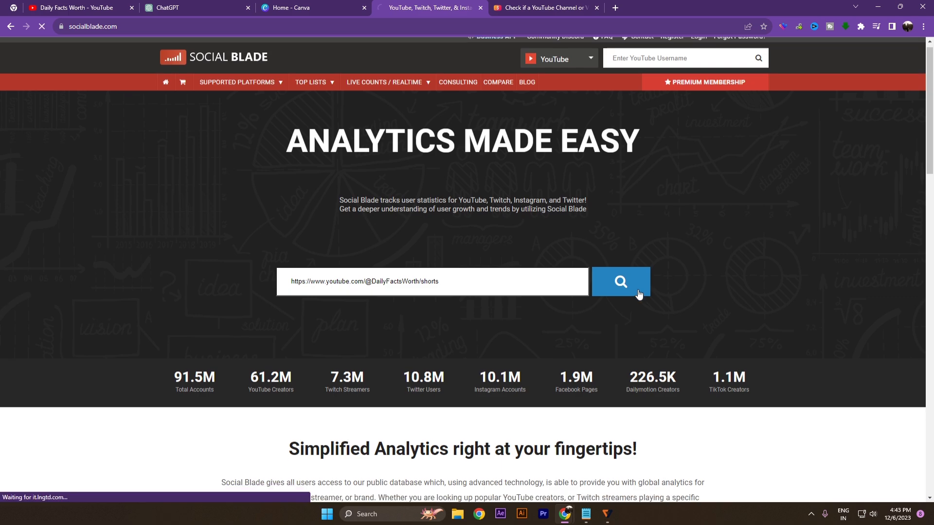
pyautogui.scroll(-6, 611, 262)
pyautogui.scroll(3, 611, 262)
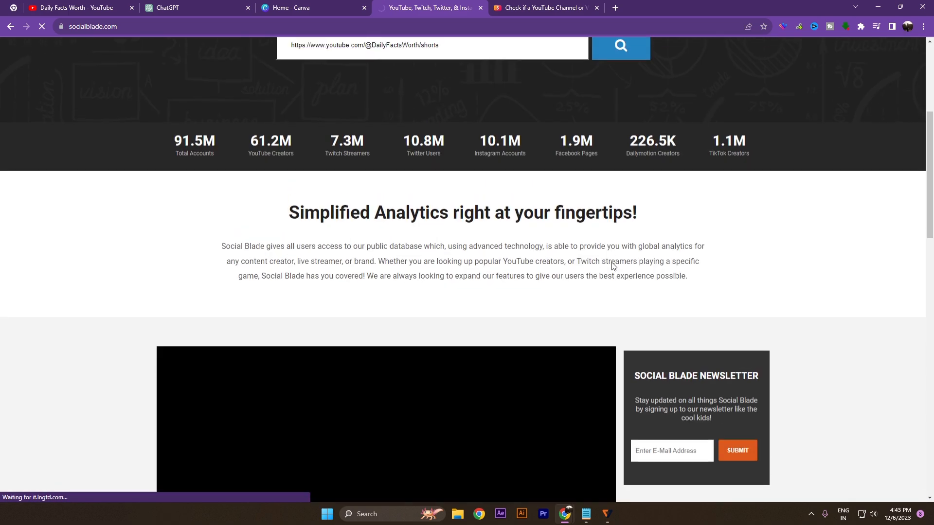
pyautogui.scroll(5, 614, 266)
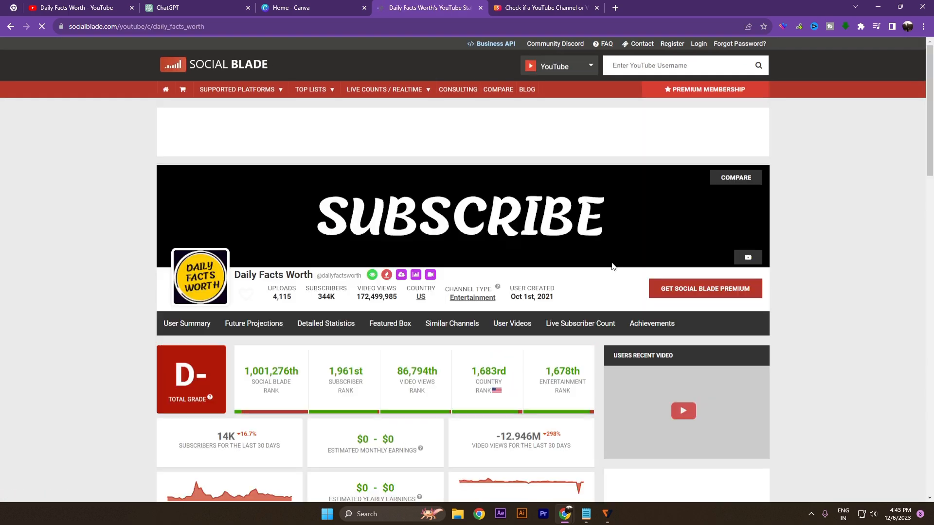
# Examine the channel's Social Blade daily statistics, including video views and estimated earnings for 2023-11-23.
pyautogui.scroll(-5, 612, 266)
pyautogui.scroll(-2, 524, 213)
pyautogui.scroll(-2, 524, 209)
pyautogui.scroll(3, 524, 209)
pyautogui.scroll(-3, 524, 209)
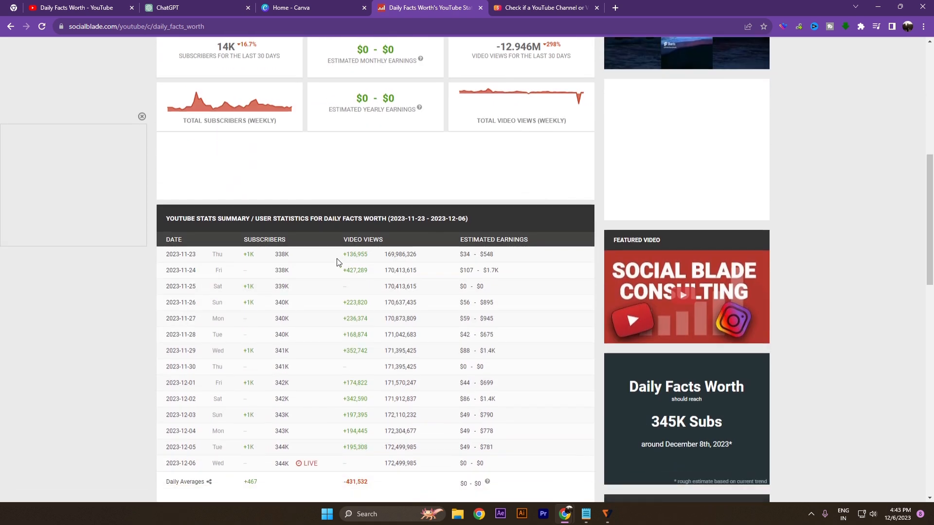
pyautogui.moveTo(342, 260); pyautogui.dragTo(375, 257)
pyautogui.moveTo(464, 254); pyautogui.dragTo(491, 254)
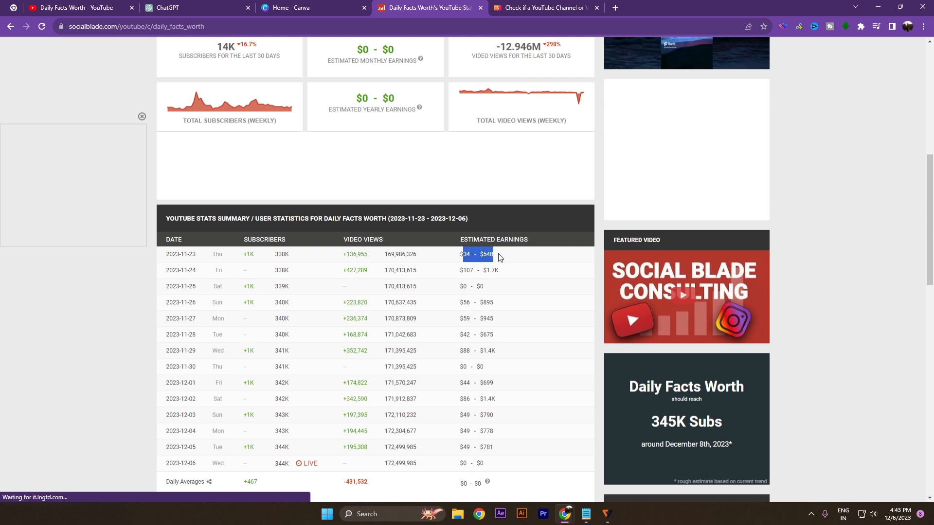
pyautogui.scroll(-3, 507, 261)
pyautogui.scroll(5, 507, 261)
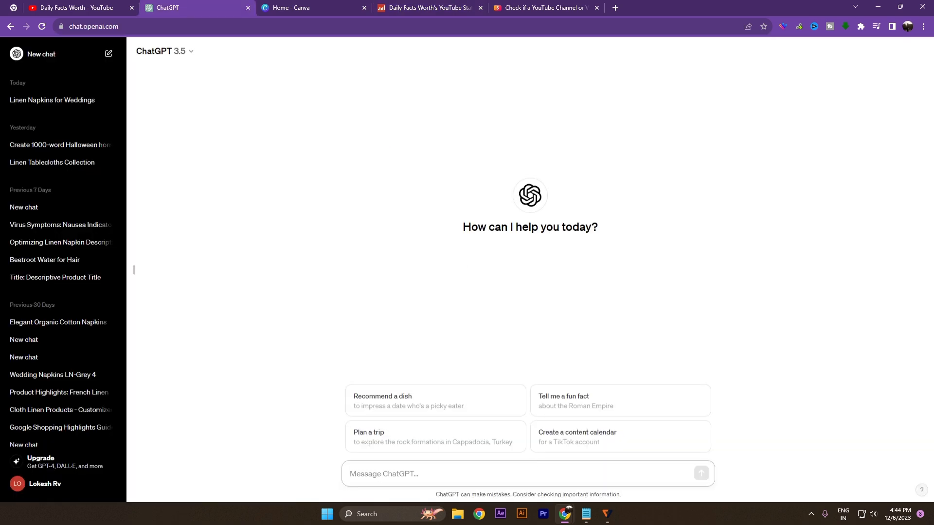
# Copy the prepared quote-writing prompt from Notepad and submit it to ChatGPT.
pyautogui.click(588, 515)
pyautogui.rightClick(504, 126)
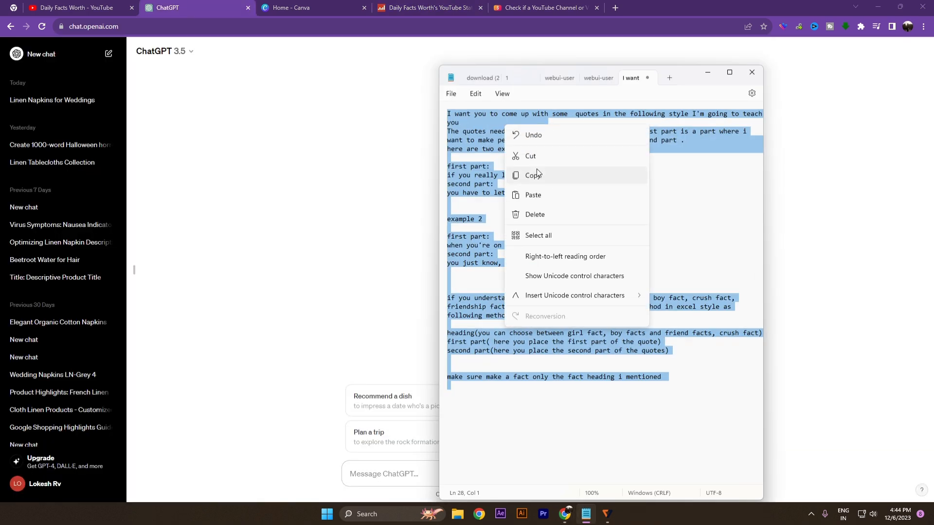
pyautogui.click(535, 171)
pyautogui.click(505, 474)
pyautogui.hotkey('ctrl', 'v')
pyautogui.press('Return')
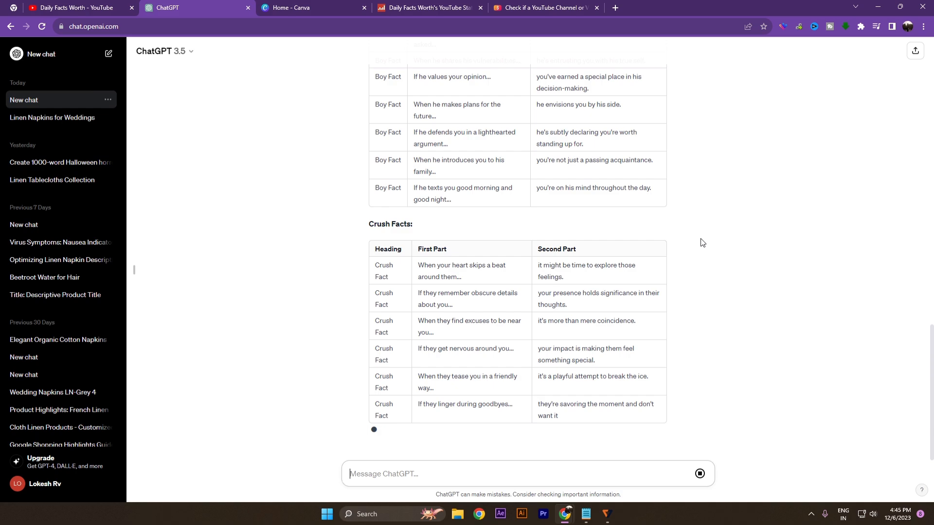
# Open the "Girls Fact" short about the best girls from the Daily Facts Worth shorts on YouTube.
pyautogui.scroll(-4, 317, 264)
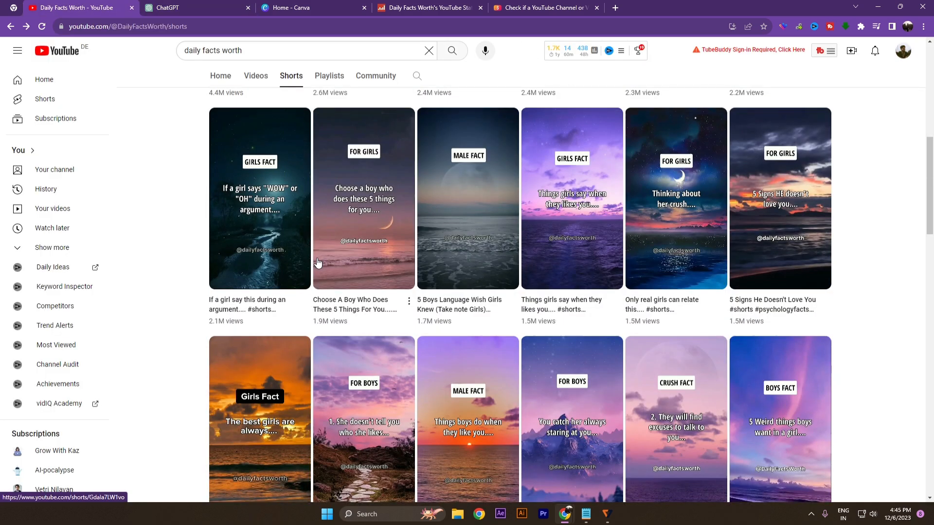
pyautogui.scroll(-4, 318, 265)
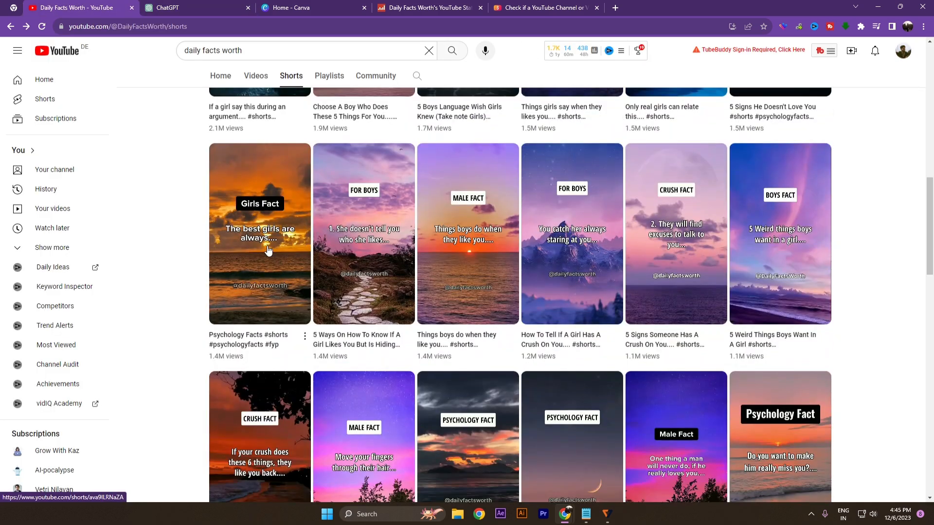
pyautogui.click(274, 246)
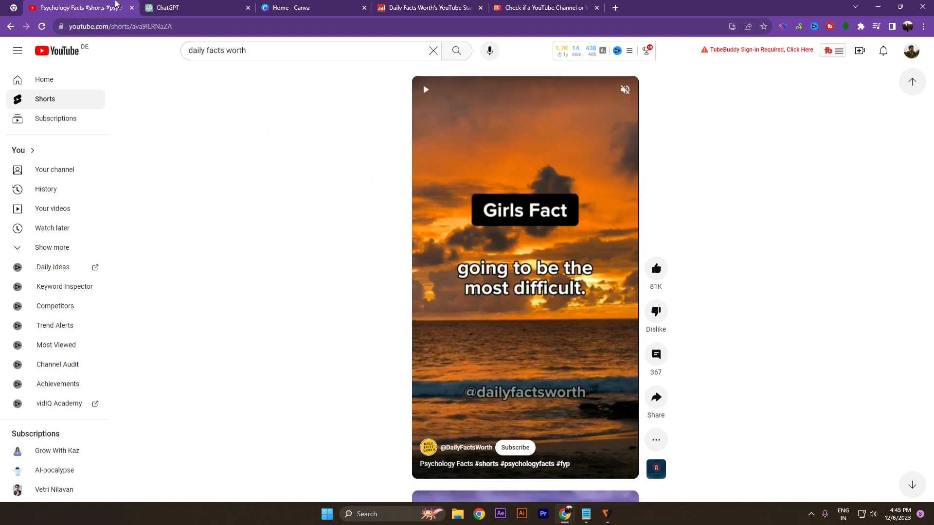
# Return to ChatGPT and review the generated tables of girl, boy, crush and friendship facts.
pyautogui.hotkey('ctrl', 'Tab')
pyautogui.scroll(4, 595, 218)
pyautogui.scroll(8, 594, 218)
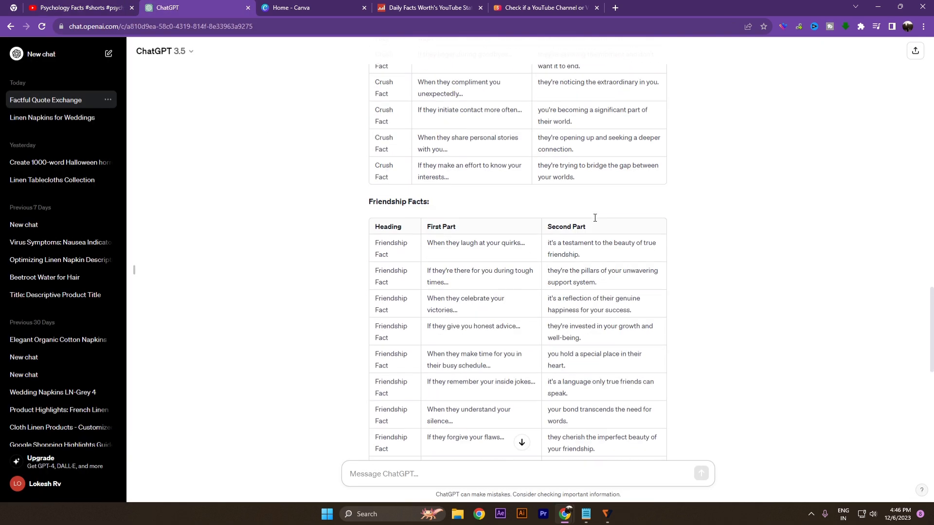
pyautogui.scroll(8, 589, 220)
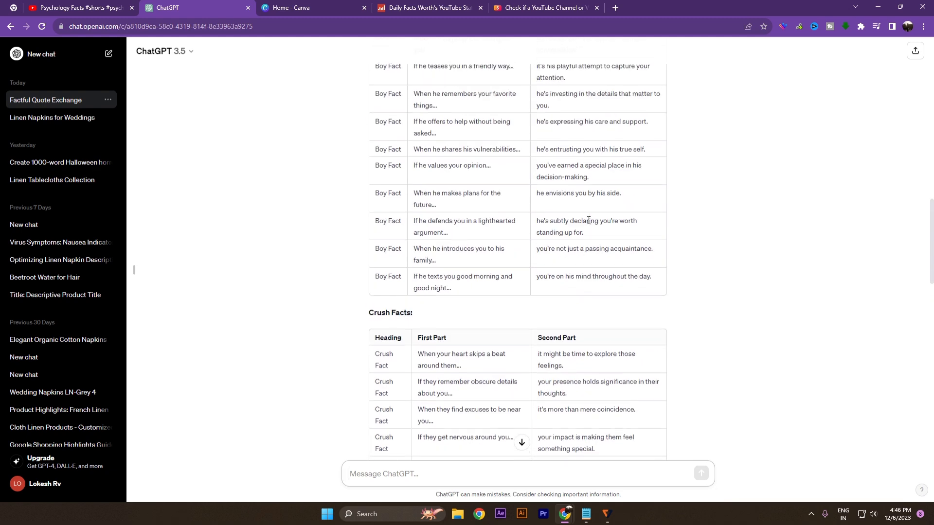
pyautogui.scroll(9, 589, 220)
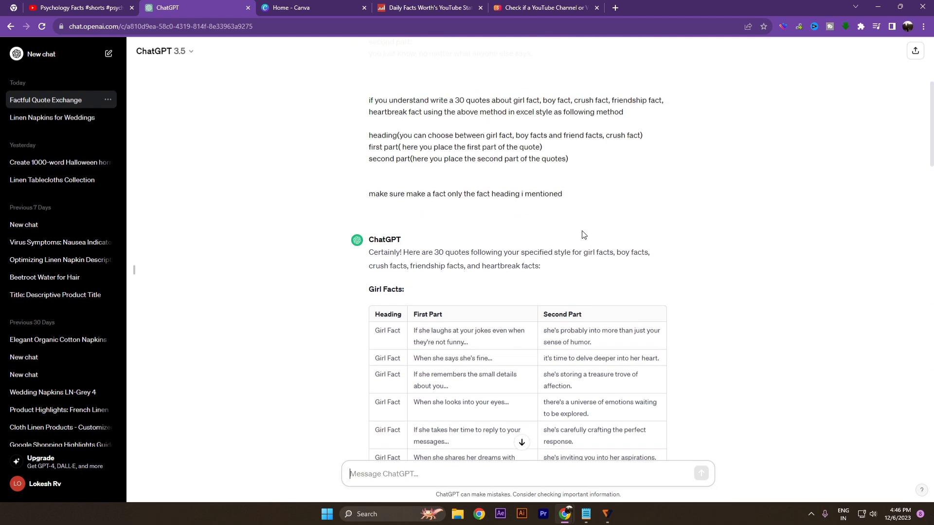
pyautogui.scroll(-3, 601, 275)
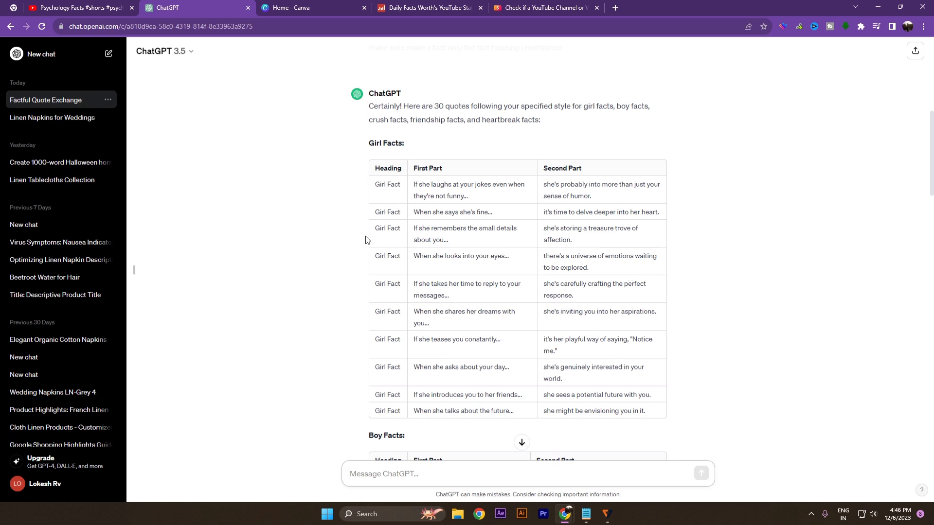
pyautogui.scroll(-5, 481, 254)
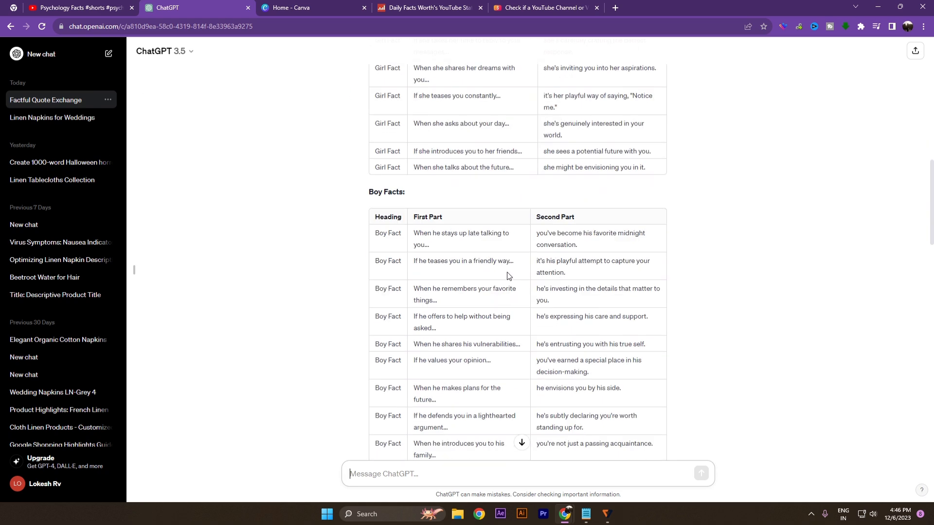
pyautogui.scroll(-9, 510, 277)
pyautogui.scroll(-12, 506, 268)
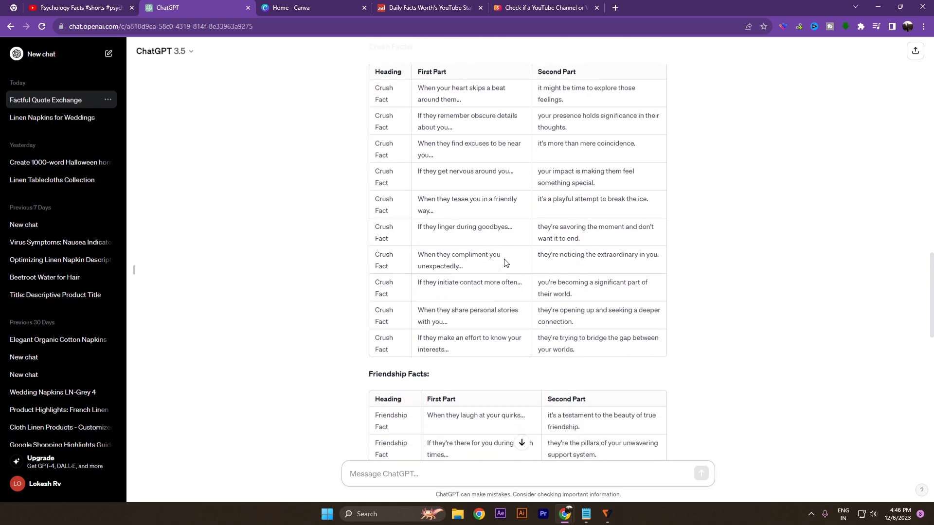
pyautogui.scroll(13, 516, 275)
pyautogui.scroll(15, 519, 276)
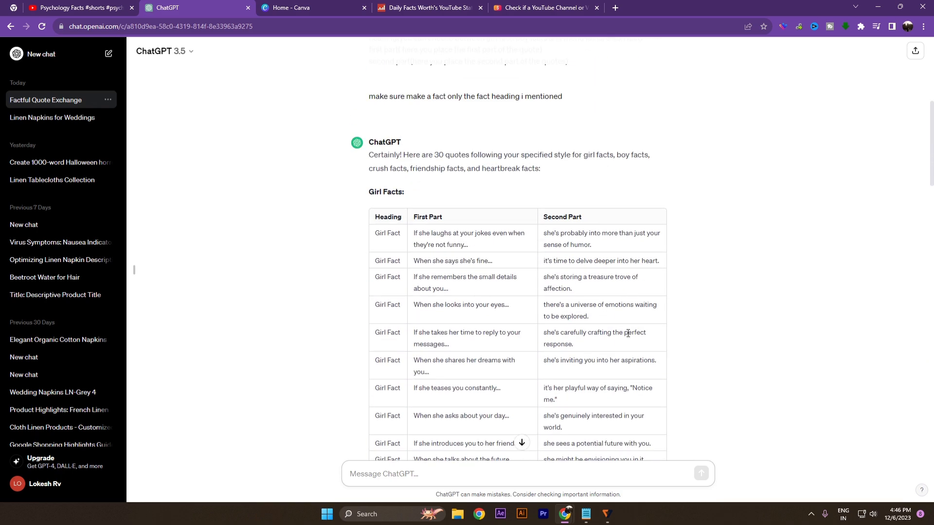
# Select and copy the whole Girl Facts table, including its header row, from the ChatGPT response.
pyautogui.scroll(-4, 601, 377)
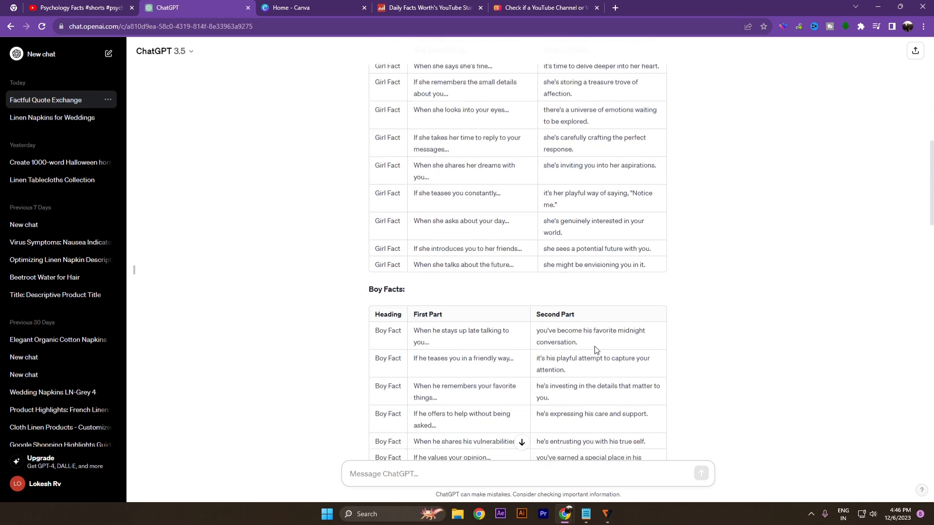
pyautogui.moveTo(657, 265); pyautogui.dragTo(372, 172)
pyautogui.scroll(3, 377, 245)
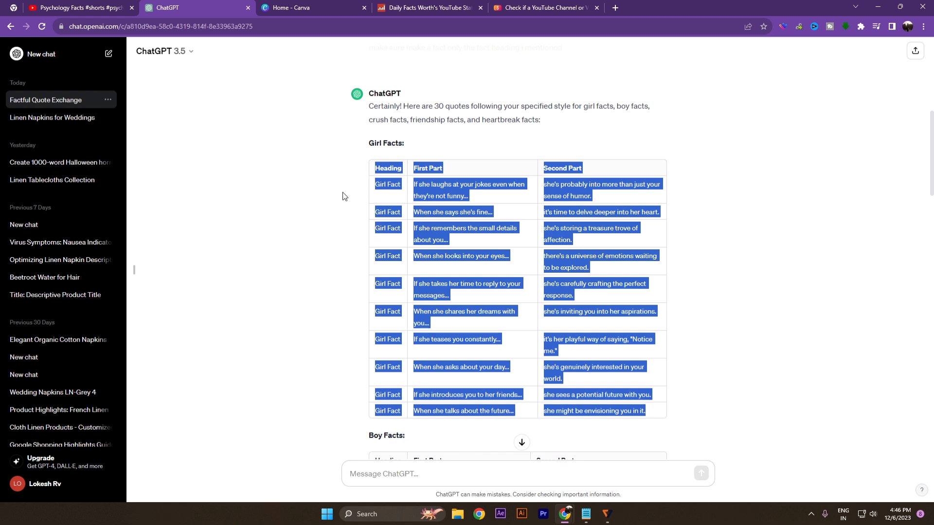
# Search Google for "google excel sheet" in a new browser tab and open the Google Sheets sign-in result to create a spreadsheet.
pyautogui.click(620, 7)
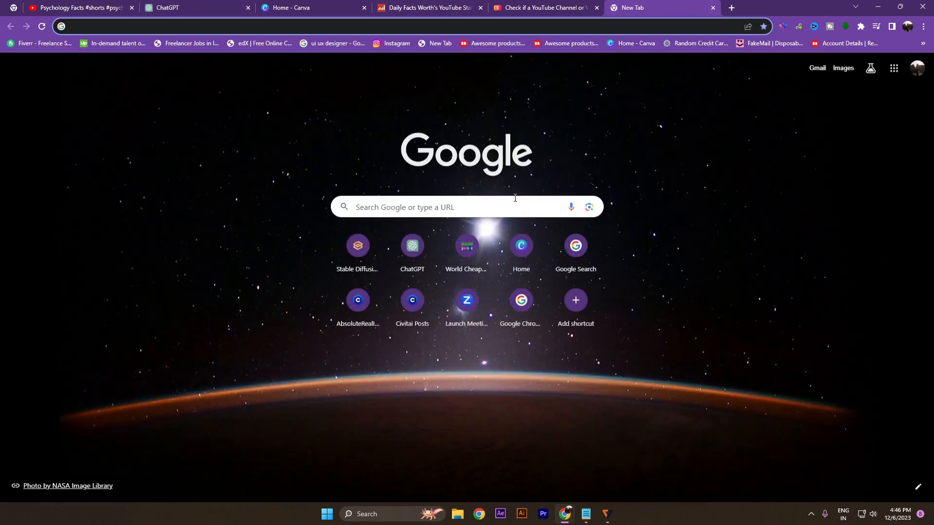
pyautogui.click(515, 198)
pyautogui.write('go')
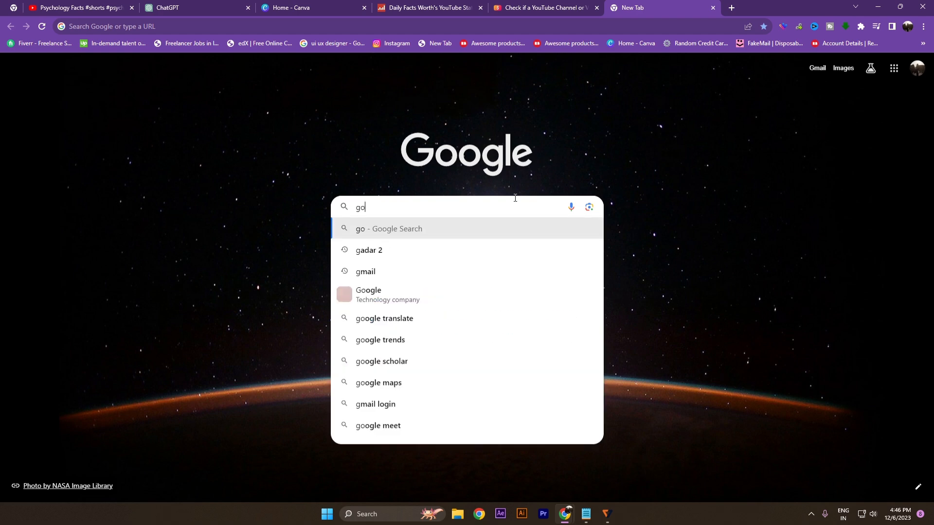
pyautogui.write('ogle excel')
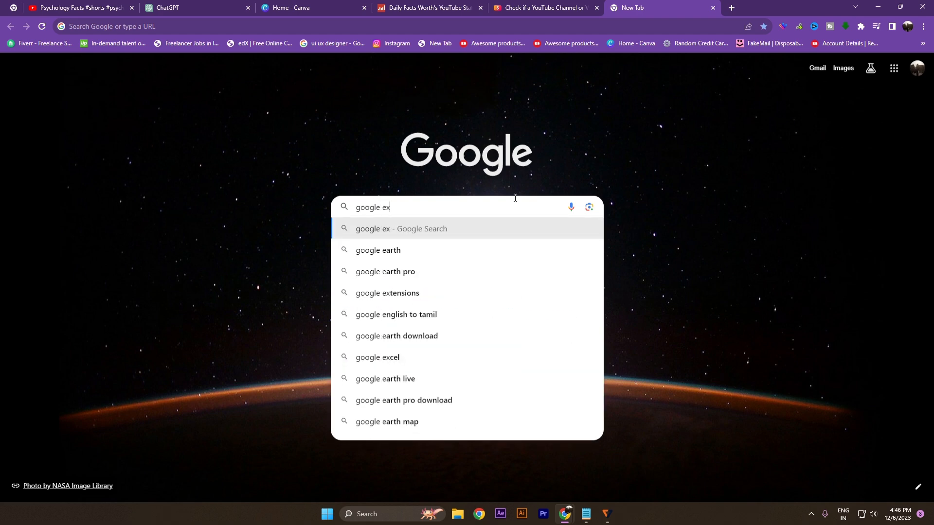
pyautogui.press('Down')
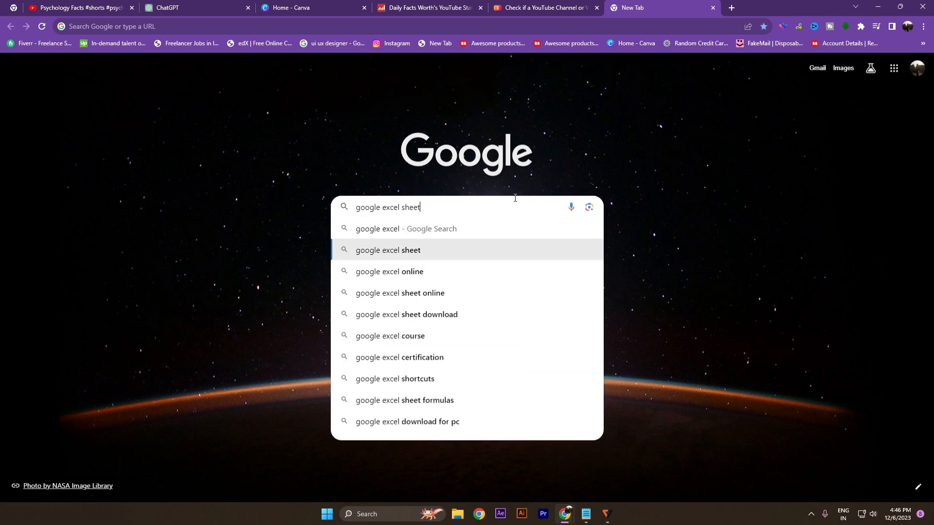
pyautogui.press('Return')
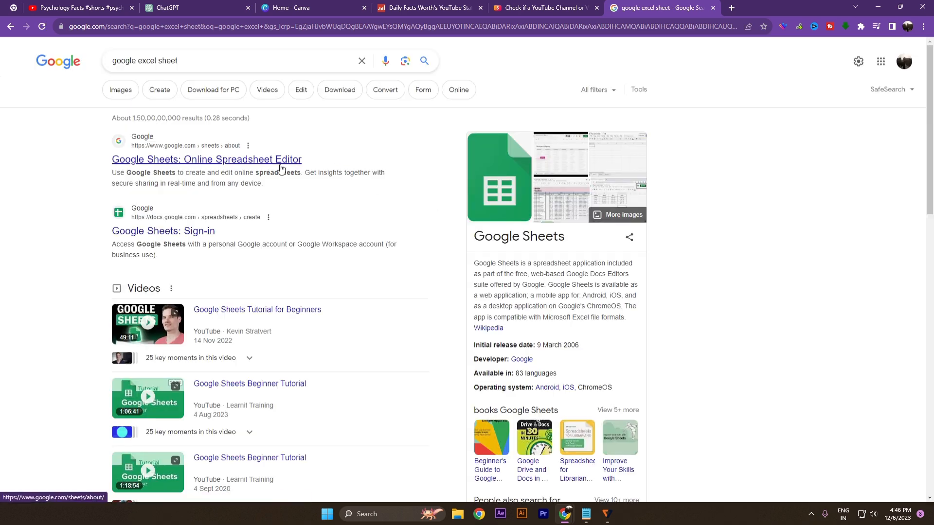
pyautogui.click(204, 233)
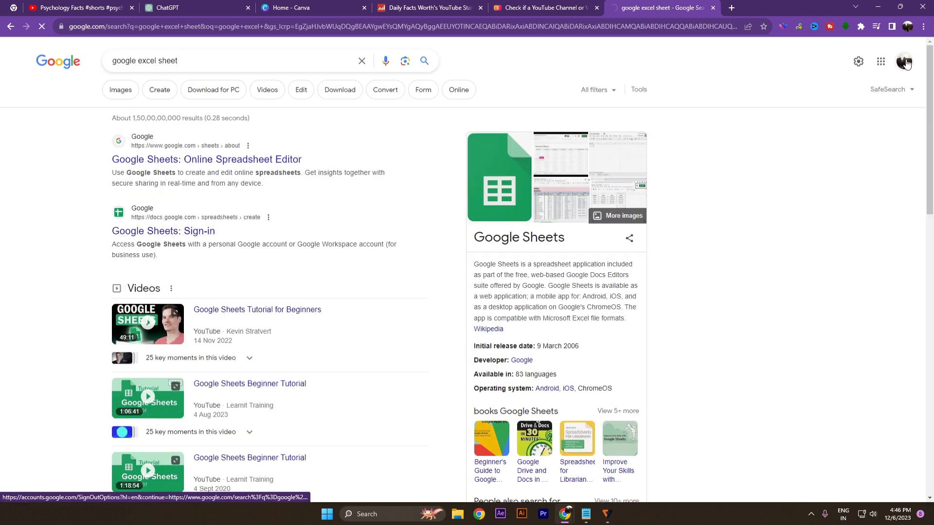
# Paste the copied Girl Facts table into the blank spreadsheet starting at cell A1.
pyautogui.rightClick(50, 125)
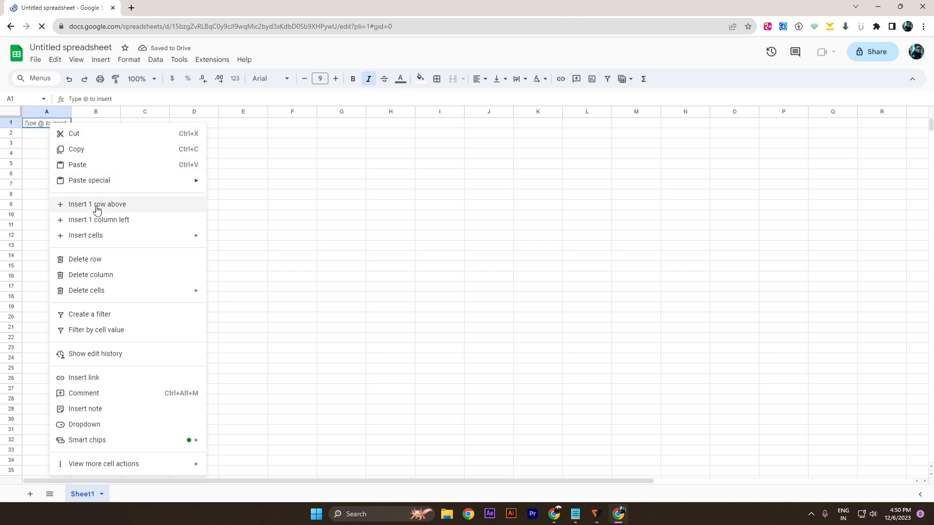
pyautogui.click(101, 166)
pyautogui.click(336, 215)
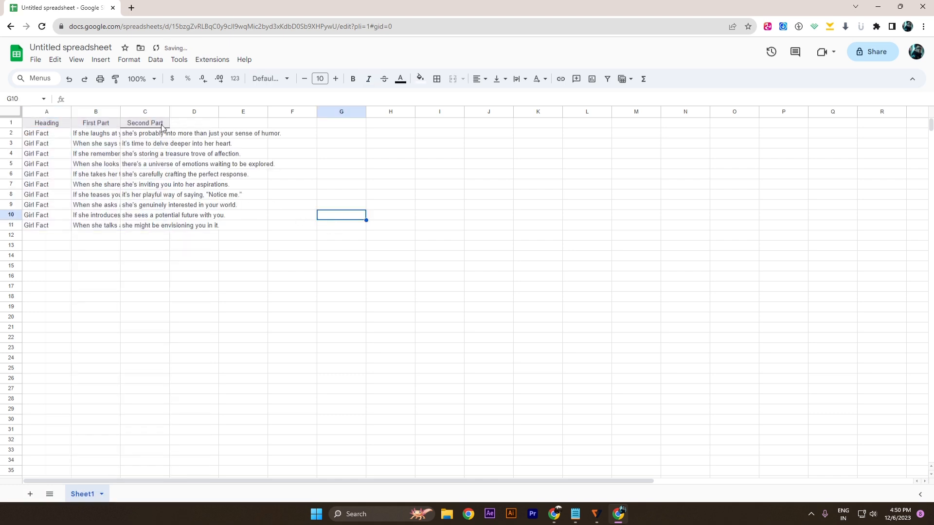
# Widen the First Part and Second Part columns so each sentence fits fully within its cell.
pyautogui.click(68, 122)
pyautogui.moveTo(71, 122); pyautogui.dragTo(80, 126)
pyautogui.hotkey('ctrl', 'z')
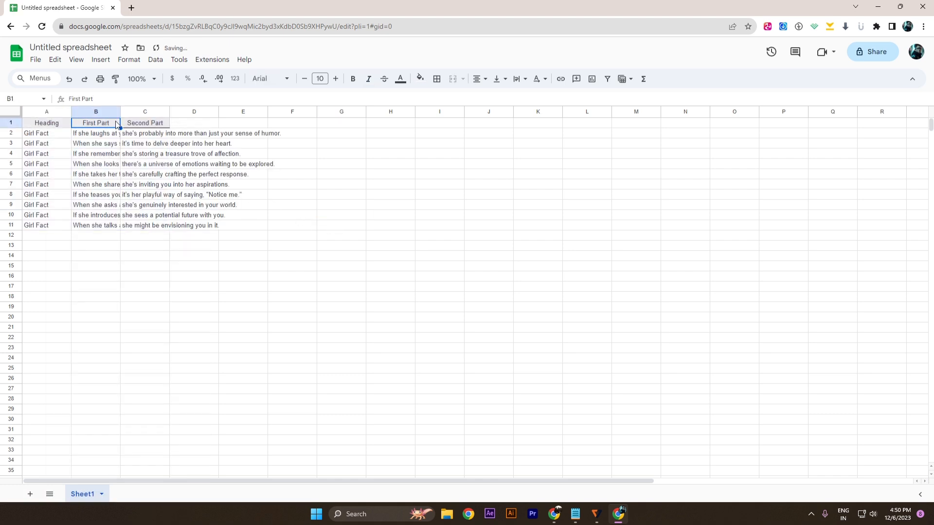
pyautogui.moveTo(120, 112); pyautogui.dragTo(480, 119)
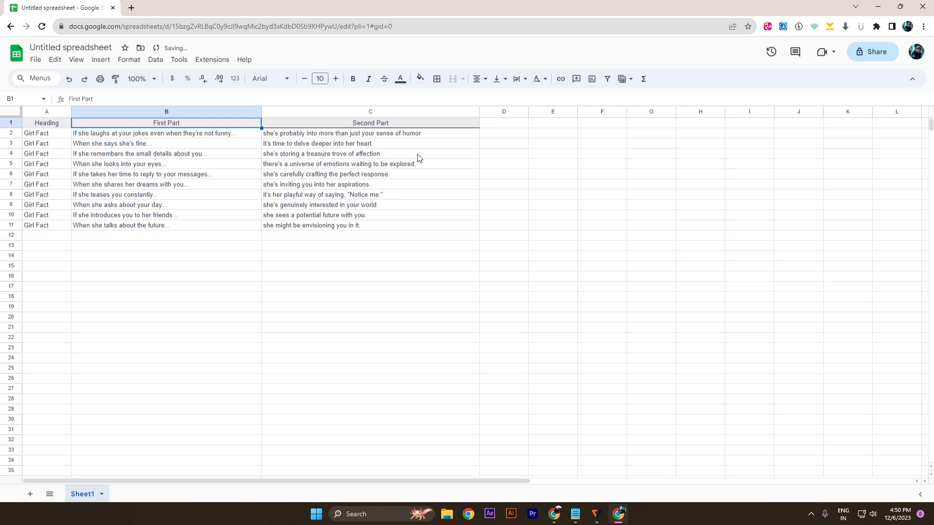
pyautogui.click(388, 230)
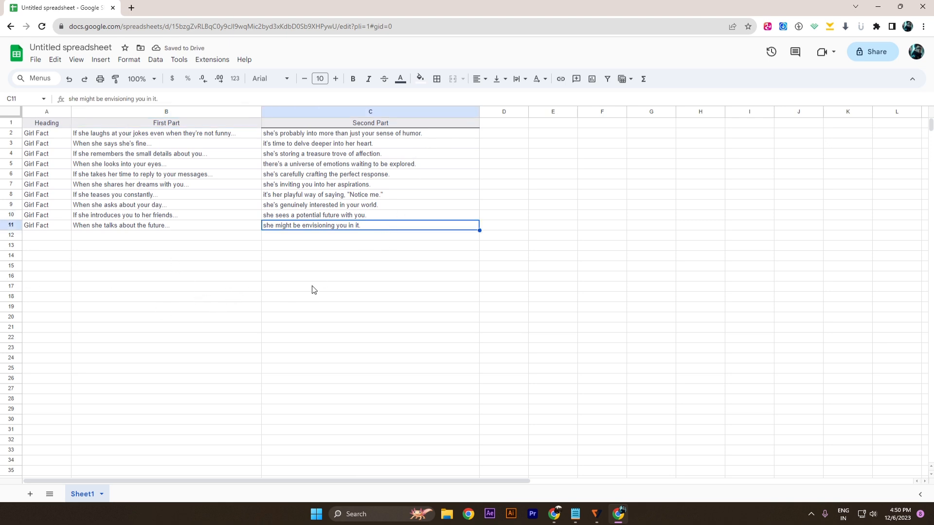
pyautogui.click(391, 247)
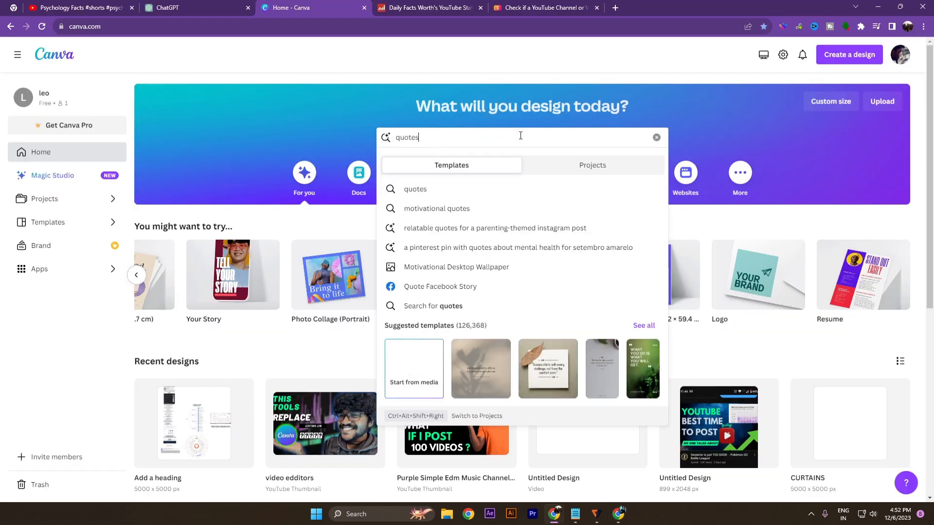
# Switch to Canva and search its templates for "mobile video".
pyautogui.write('moti')
pyautogui.hotkey('ctrl', 'a')
pyautogui.press('BackSpace')
pyautogui.write('mobil')
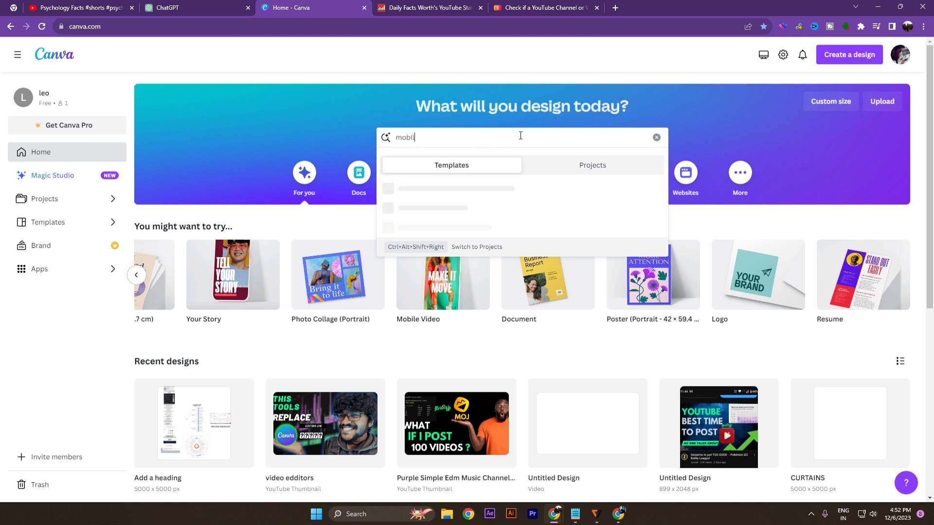
pyautogui.write('e video')
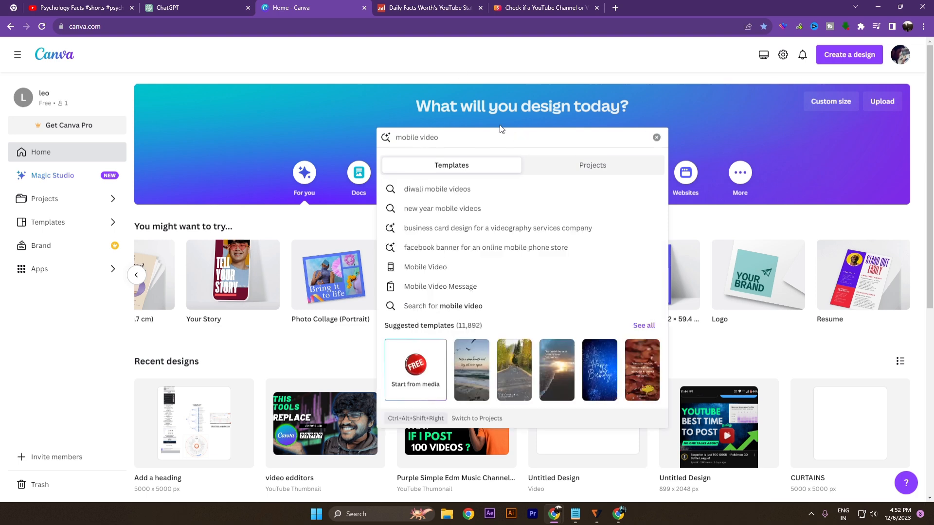
pyautogui.press('Return')
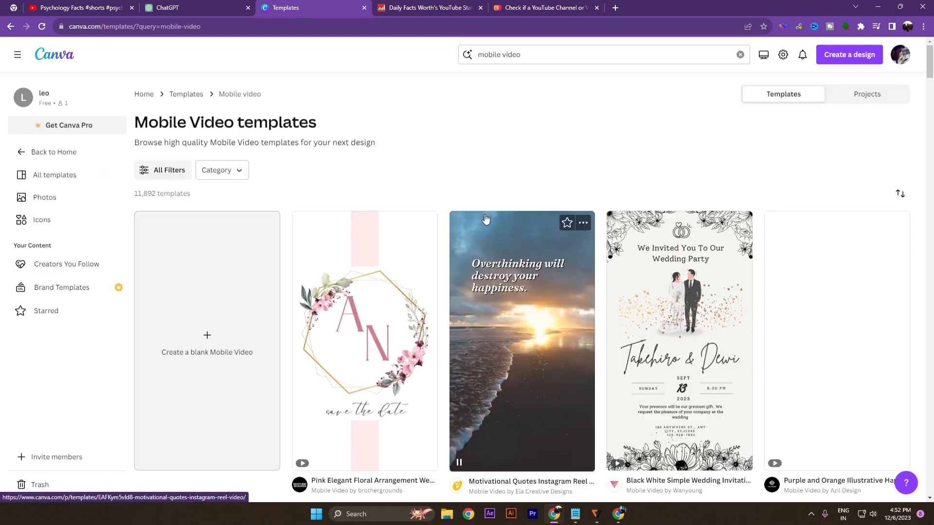
# Create a blank Mobile Video design and close the Canva templates page.
pyautogui.scroll(-2, 240, 242)
pyautogui.click(239, 242)
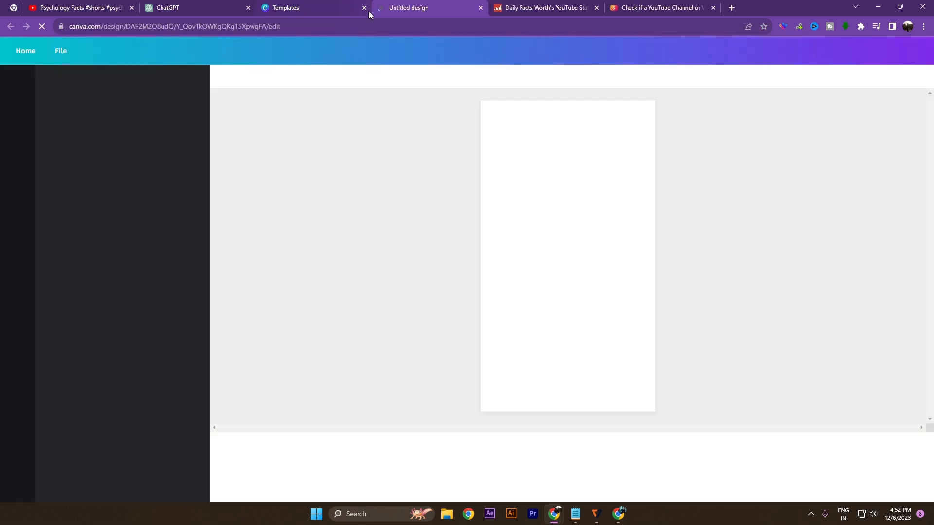
pyautogui.click(365, 9)
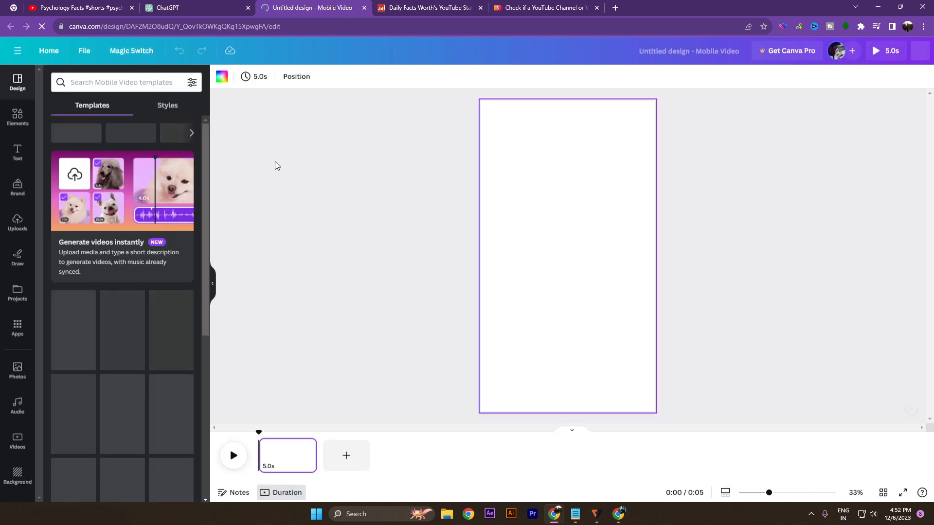
# Search the Mobile Video templates for "quotes" and browse the designs.
pyautogui.scroll(-5, 164, 201)
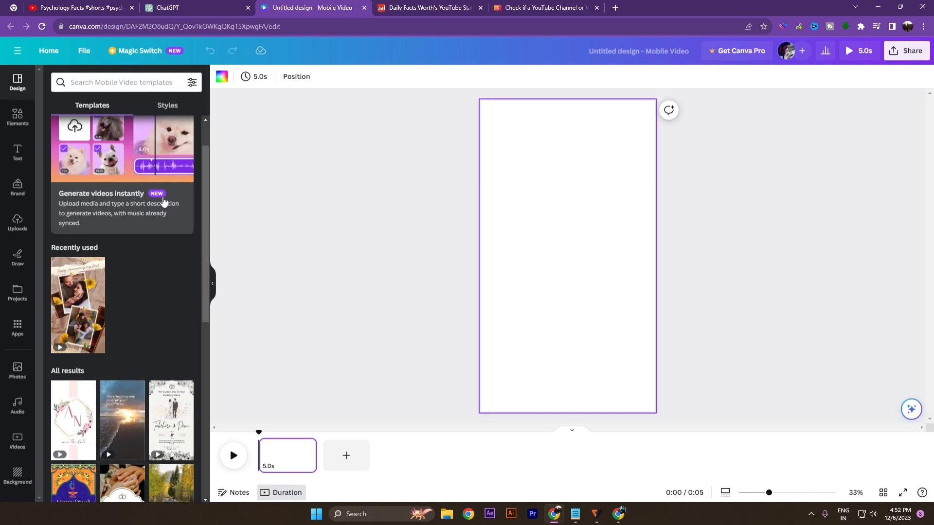
pyautogui.click(142, 83)
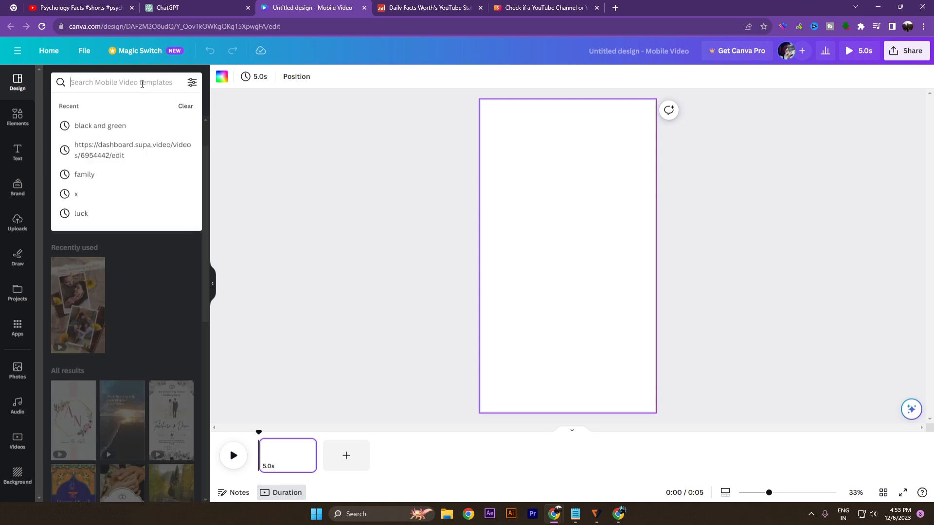
pyautogui.write('quotes')
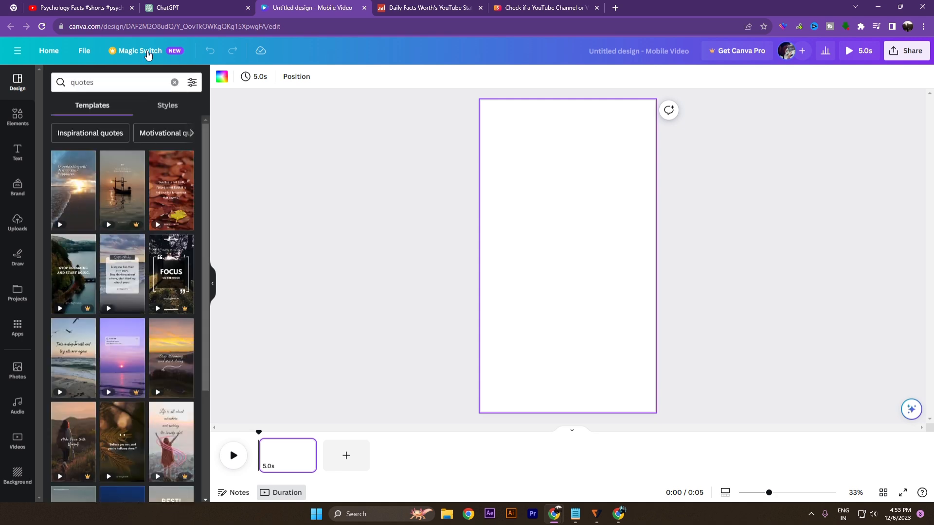
pyautogui.scroll(-5, 178, 169)
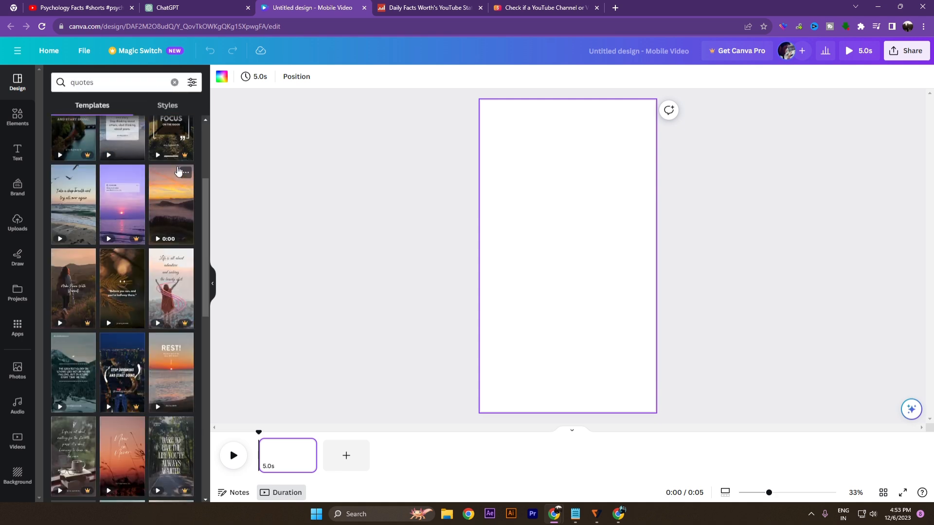
pyautogui.scroll(5, 67, 273)
pyautogui.click(68, 273)
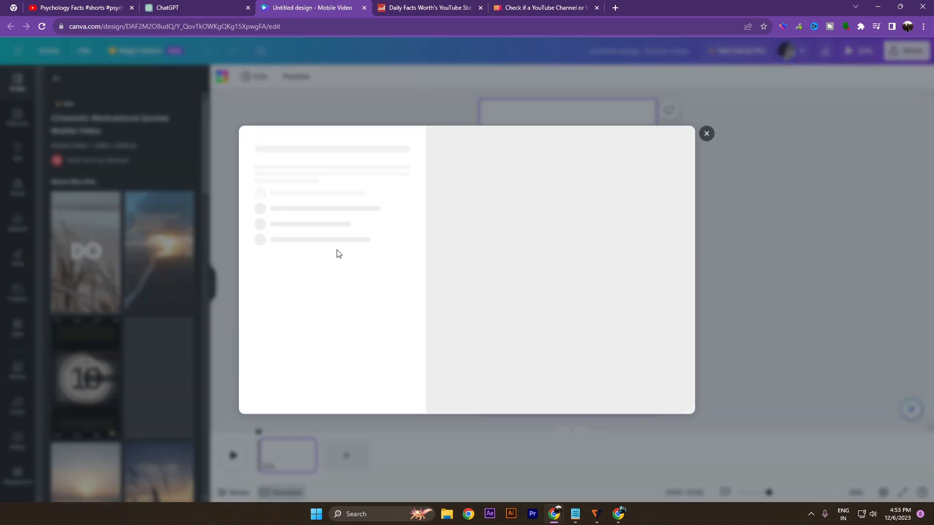
pyautogui.click(688, 152)
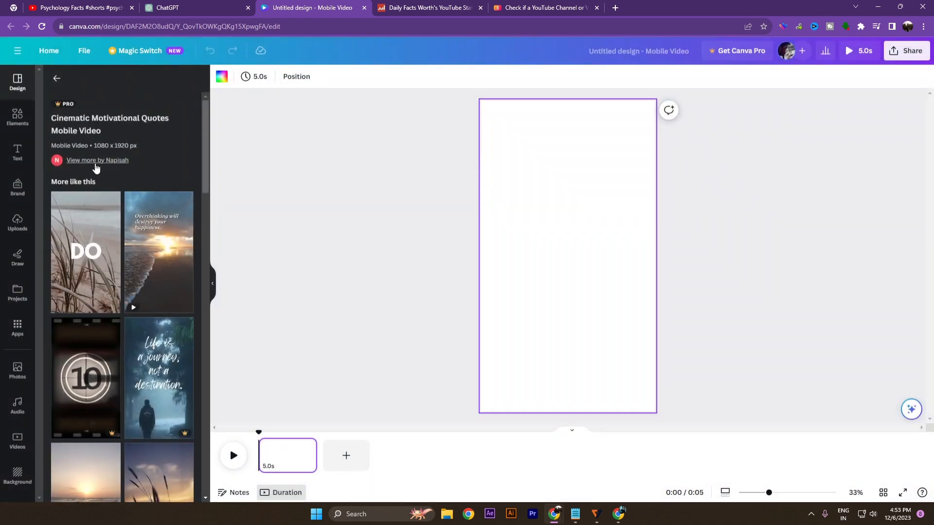
pyautogui.click(56, 78)
# Apply the free "Dark Motivational Quote Mobile Video" template with the night city street to the blank page.
pyautogui.scroll(-3, 108, 239)
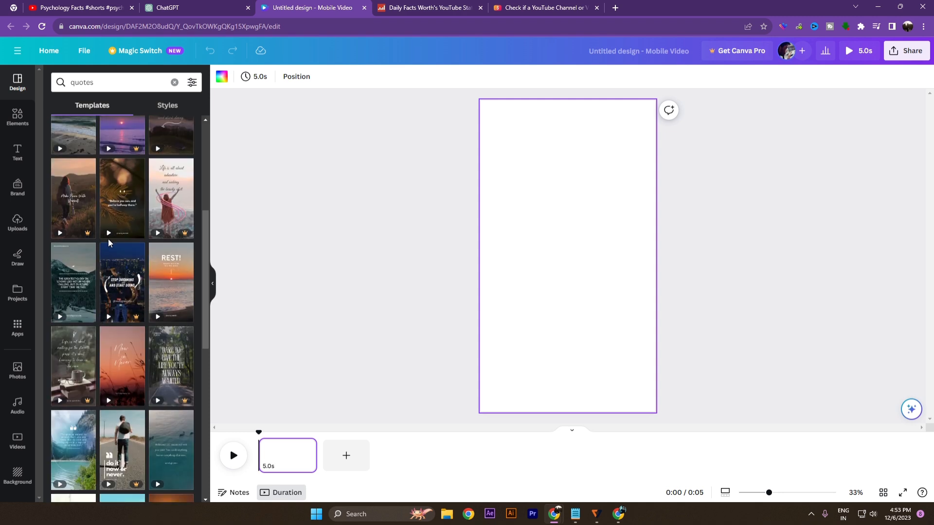
pyautogui.scroll(-7, 108, 238)
pyautogui.scroll(-6, 108, 243)
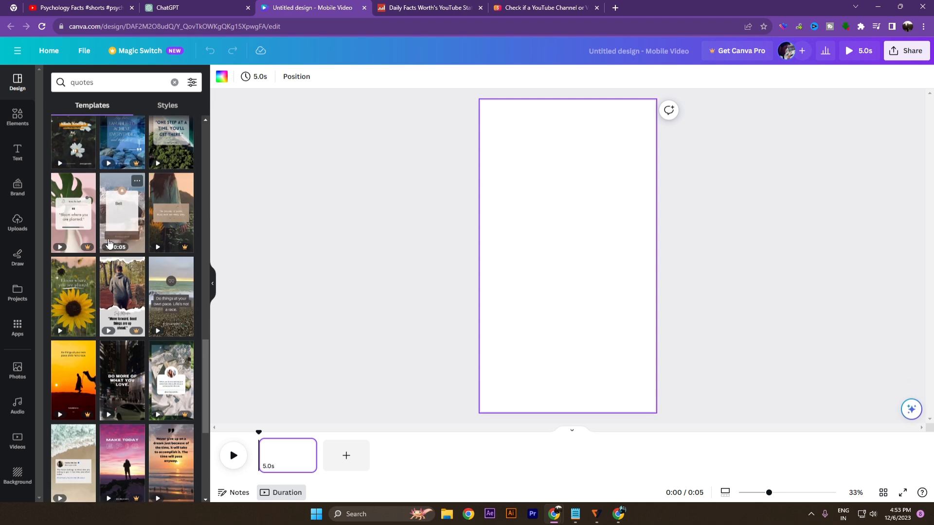
pyautogui.click(122, 381)
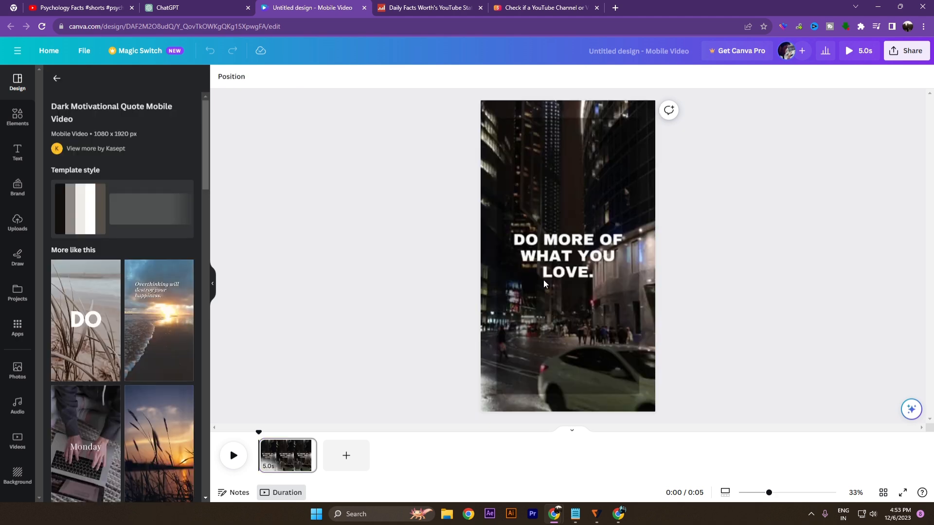
# Set the font of the centred "DO MORE OF WHAT YOU LOVE." quote to Cardo.
pyautogui.click(535, 270)
pyautogui.click(580, 76)
pyautogui.click(253, 76)
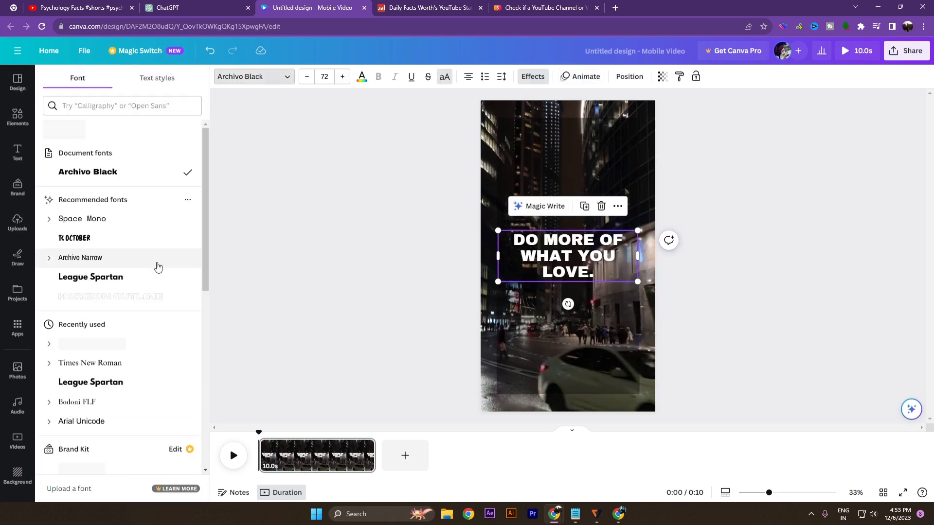
pyautogui.scroll(-10, 121, 344)
pyautogui.click(109, 368)
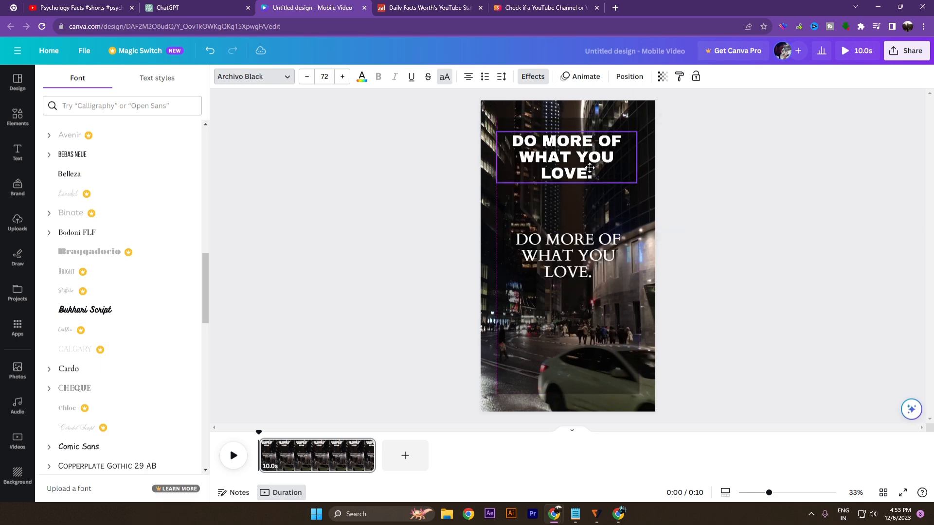
# Replace the wording of the Archivo Black text copy above the quote with "girls fact".
pyautogui.doubleClick(602, 176)
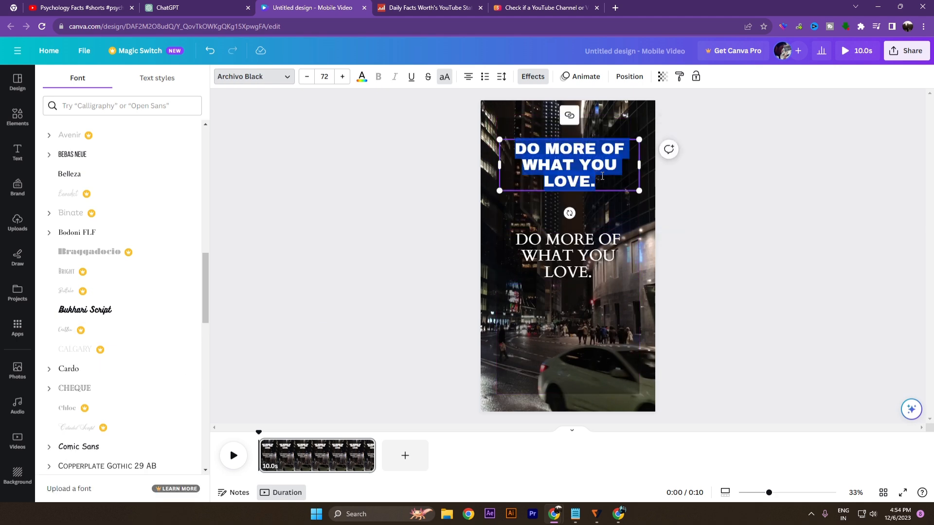
pyautogui.write('girls fact')
pyautogui.click(567, 291)
pyautogui.click(564, 258)
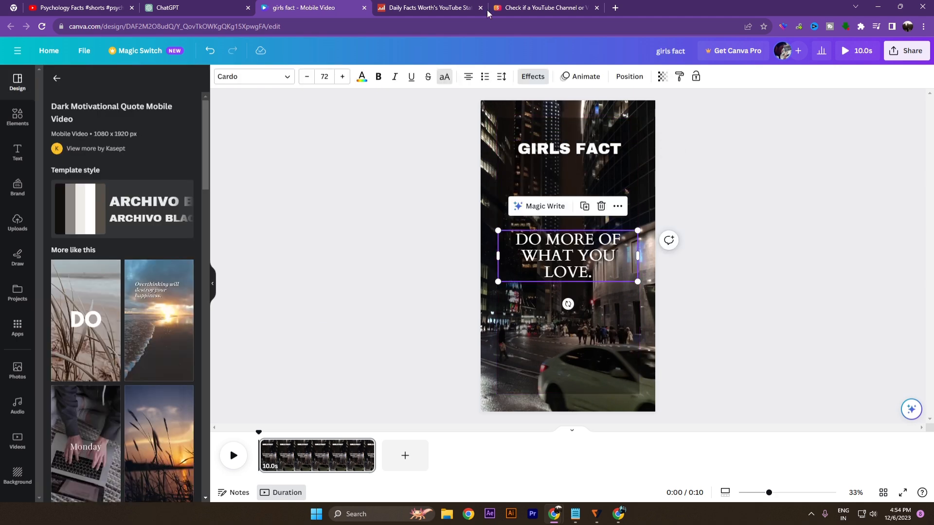
# Apply the Background text effect to the "GIRLS FACT" heading.
pyautogui.click(537, 149)
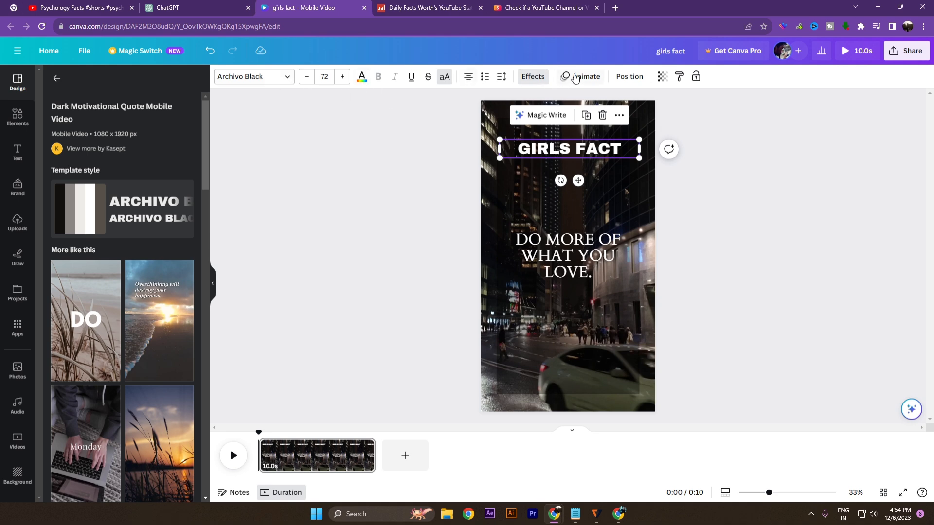
pyautogui.click(534, 78)
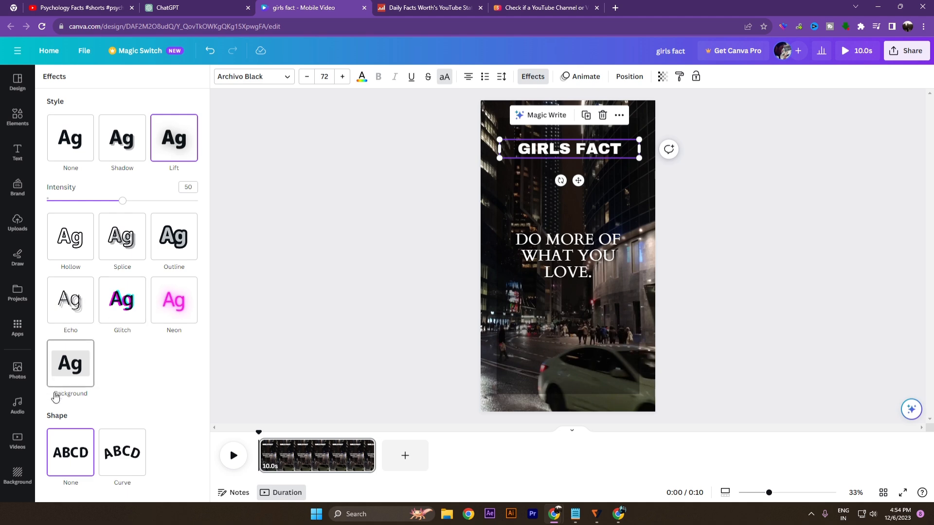
pyautogui.click(65, 373)
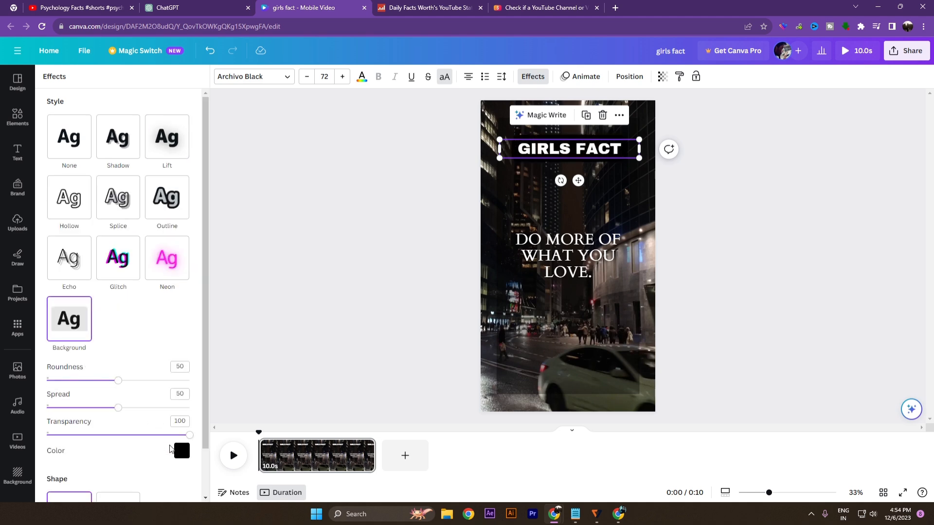
# Try yellow, purple and pink as the Background effect colour of the "GIRLS FACT" heading.
pyautogui.click(182, 450)
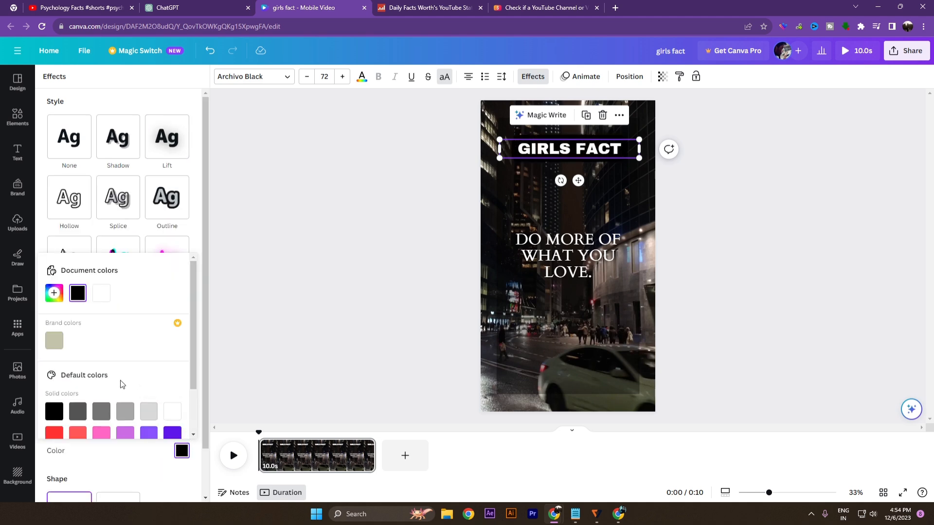
pyautogui.scroll(-2, 118, 402)
pyautogui.click(125, 422)
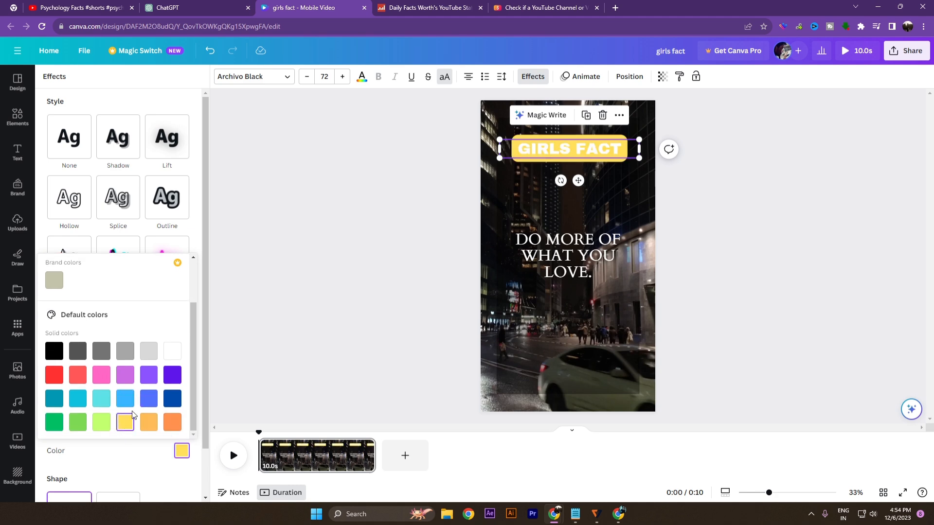
pyautogui.click(125, 377)
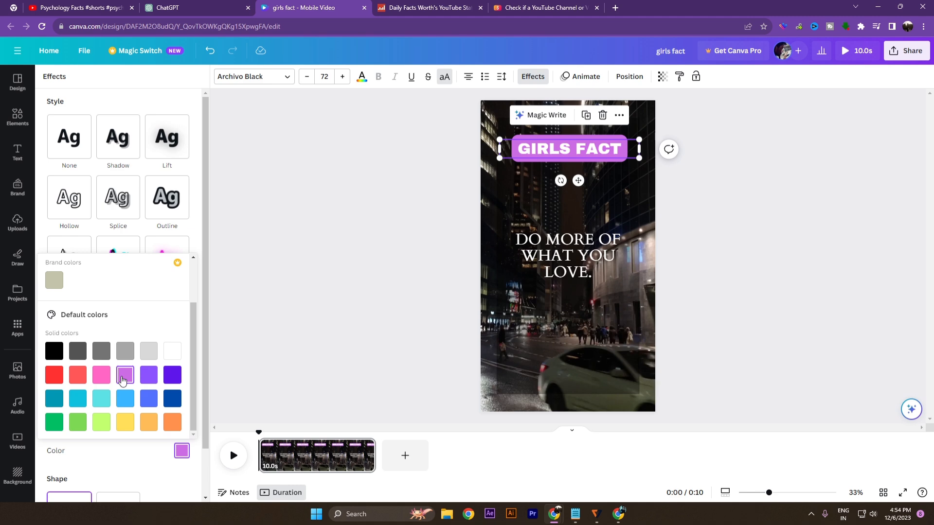
pyautogui.click(107, 379)
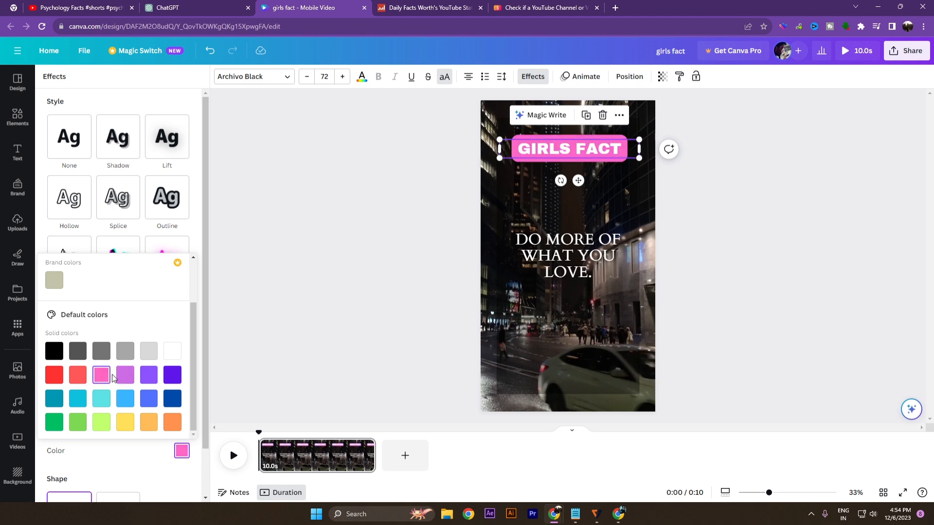
pyautogui.click(119, 377)
pyautogui.click(142, 377)
# Replace the centred "DO MORE OF WHAT YOU LOVE." quote with "PART 1".
pyautogui.doubleClick(566, 227)
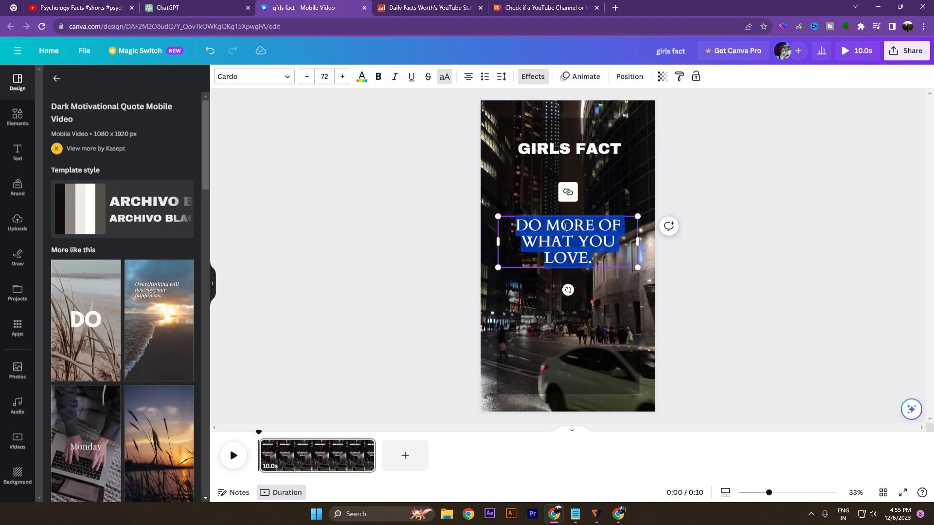
pyautogui.write('PART')
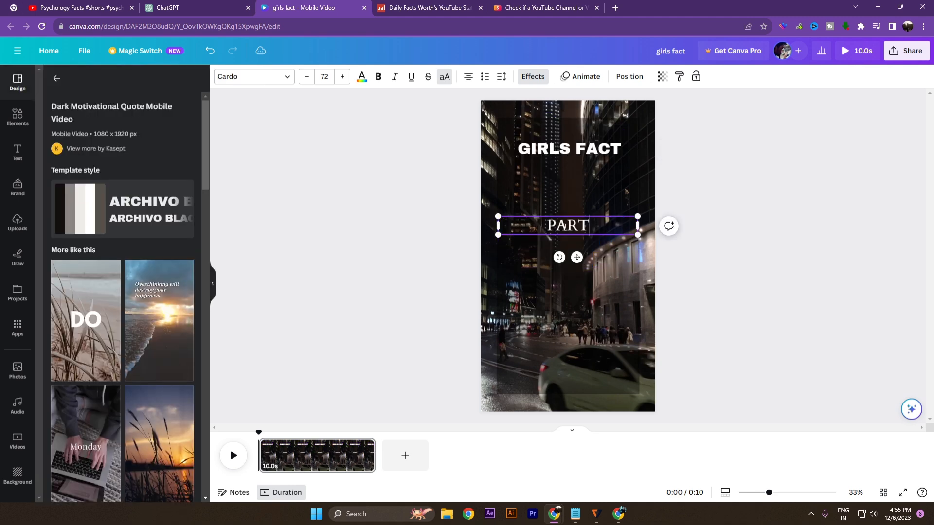
pyautogui.write(' 1')
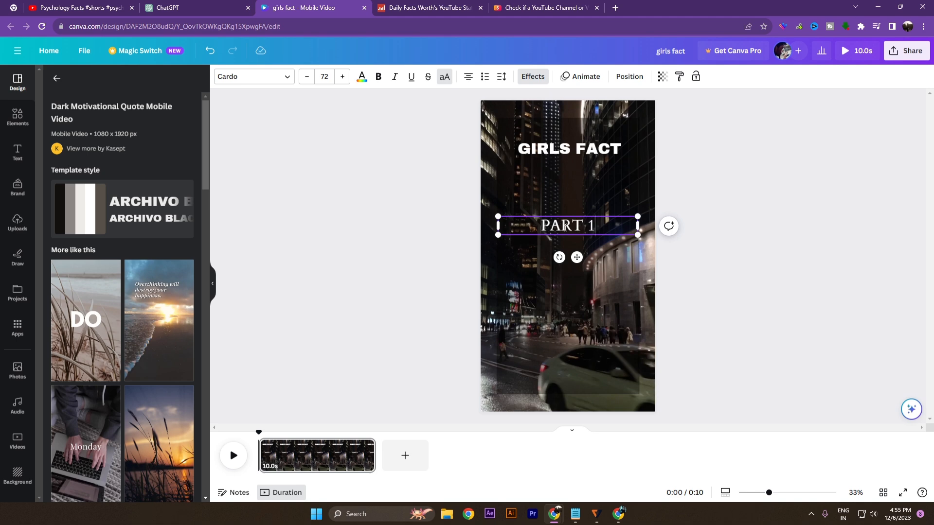
pyautogui.click(590, 280)
# Duplicate the "PART 1" text, place the copy directly below it and change its wording to "PART 2".
pyautogui.click(585, 225)
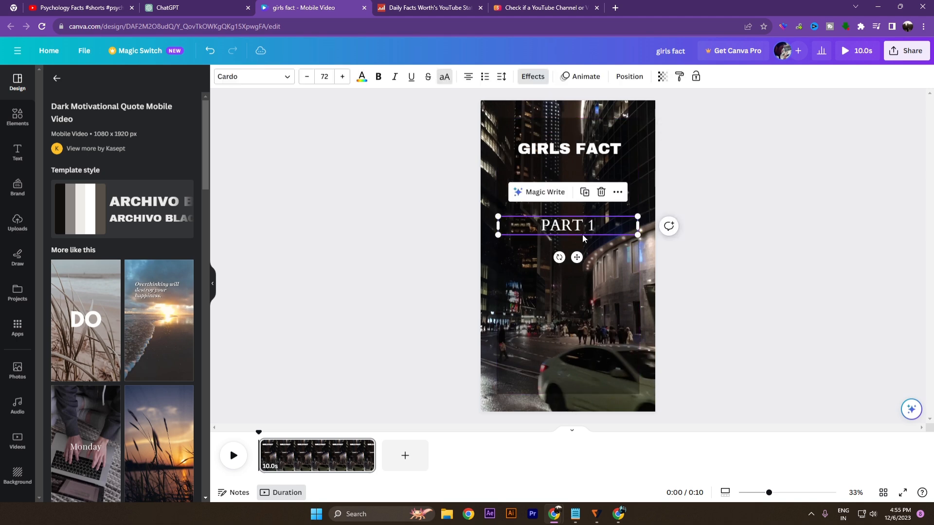
pyautogui.click(585, 194)
pyautogui.moveTo(577, 258); pyautogui.dragTo(578, 279)
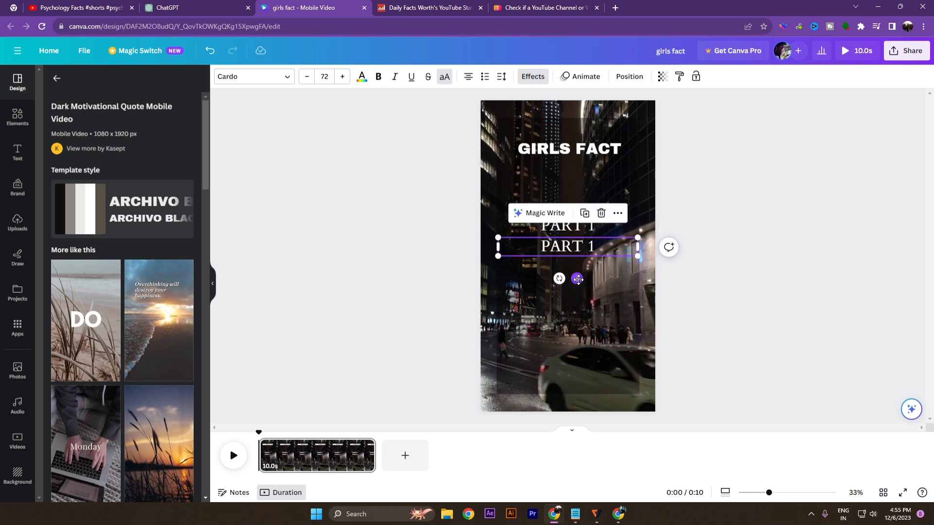
pyautogui.doubleClick(584, 245)
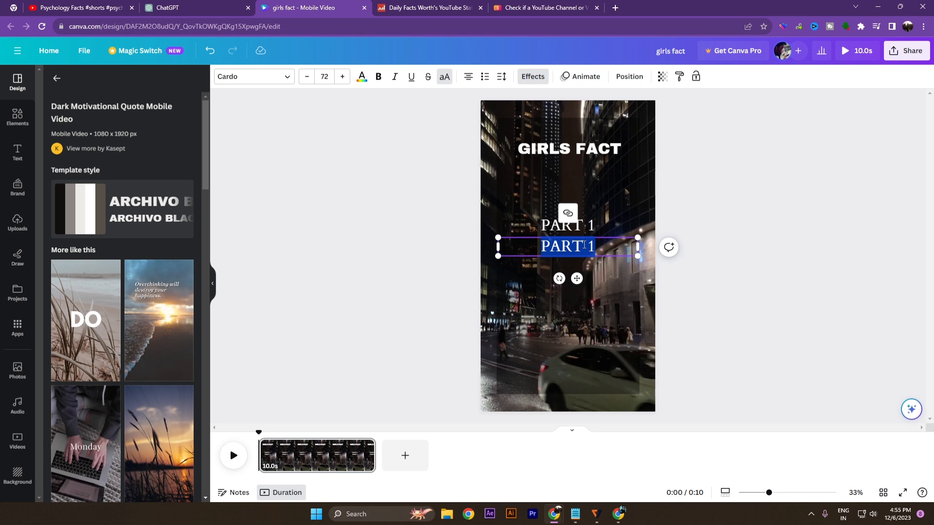
pyautogui.write('PART 2')
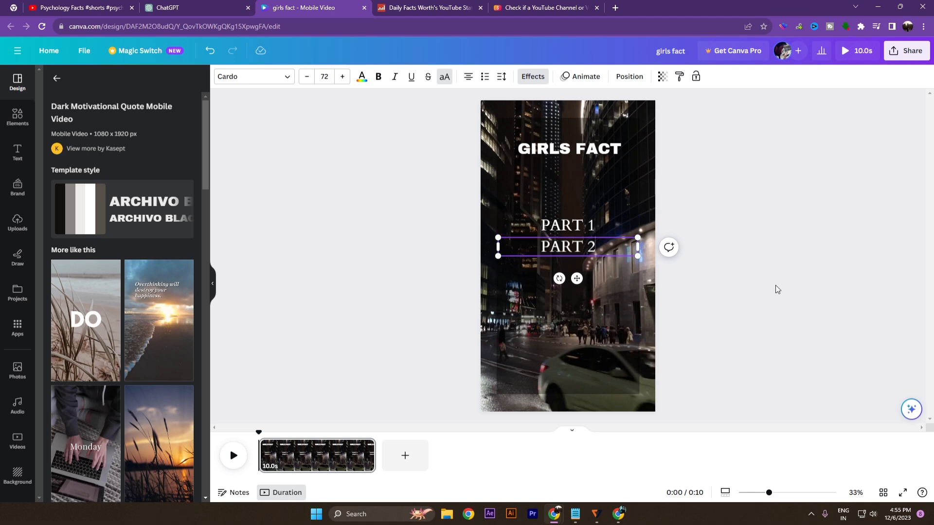
pyautogui.click(760, 312)
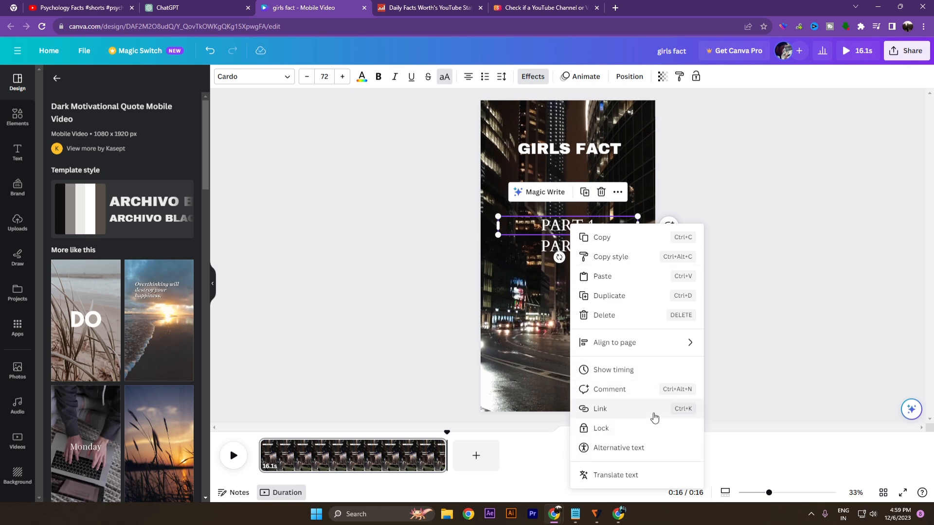
# Show the timing of the "PART 1" text and trim it to end at about 9 seconds.
pyautogui.click(652, 376)
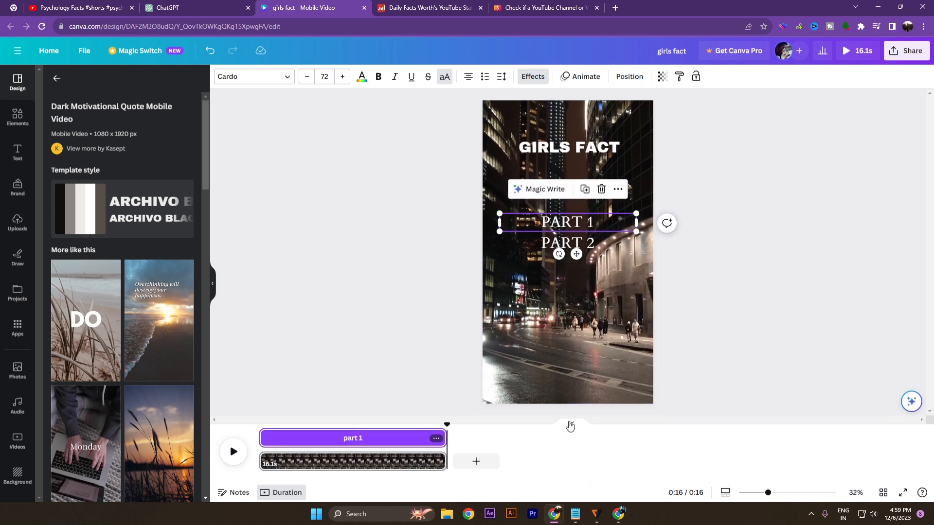
pyautogui.moveTo(442, 437); pyautogui.dragTo(374, 432)
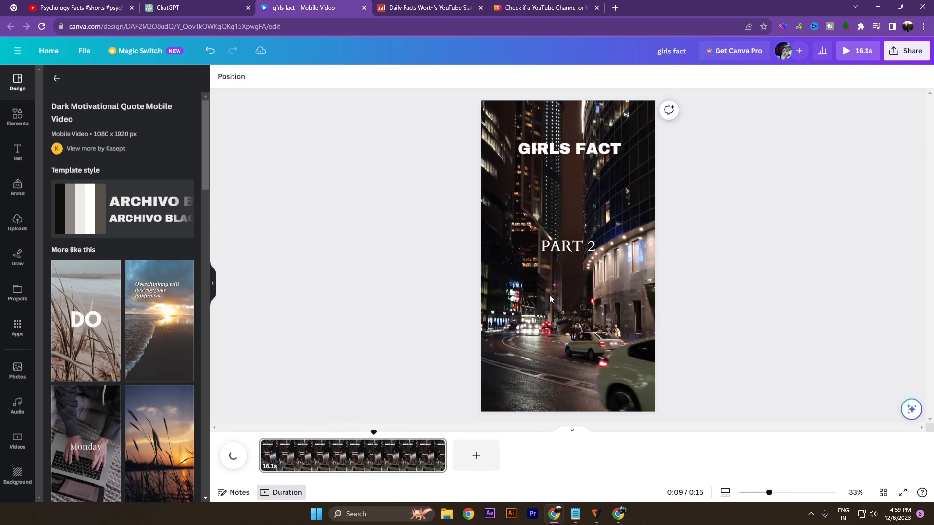
# Time the "PART 2" text to start at about 9 seconds and last 1.5 seconds, and trim the page to 10.5 seconds.
pyautogui.rightClick(568, 254)
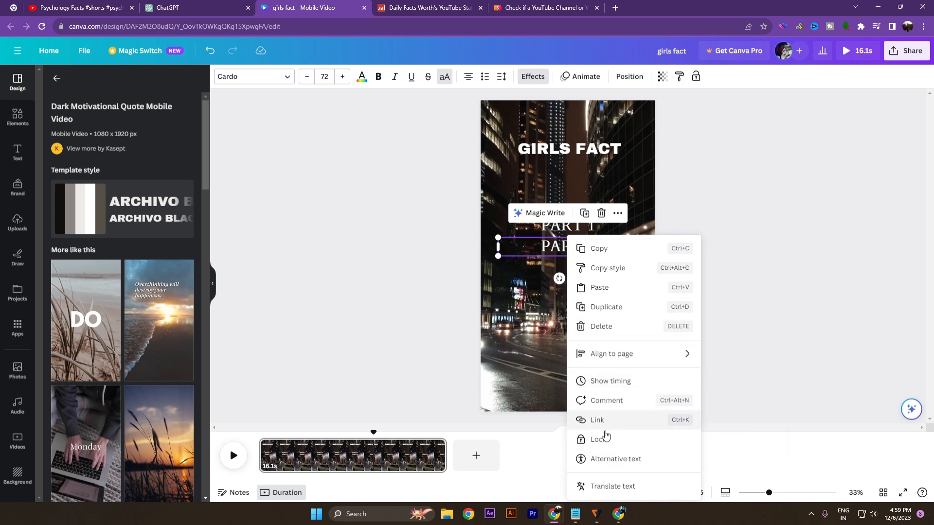
pyautogui.click(615, 381)
pyautogui.moveTo(274, 432); pyautogui.dragTo(378, 438)
pyautogui.moveTo(444, 438); pyautogui.dragTo(381, 439)
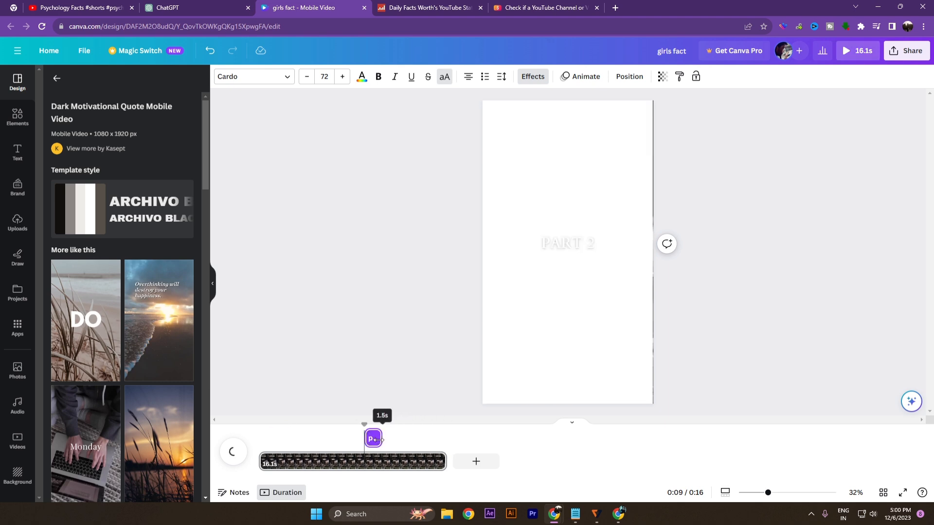
pyautogui.moveTo(437, 461); pyautogui.dragTo(381, 453)
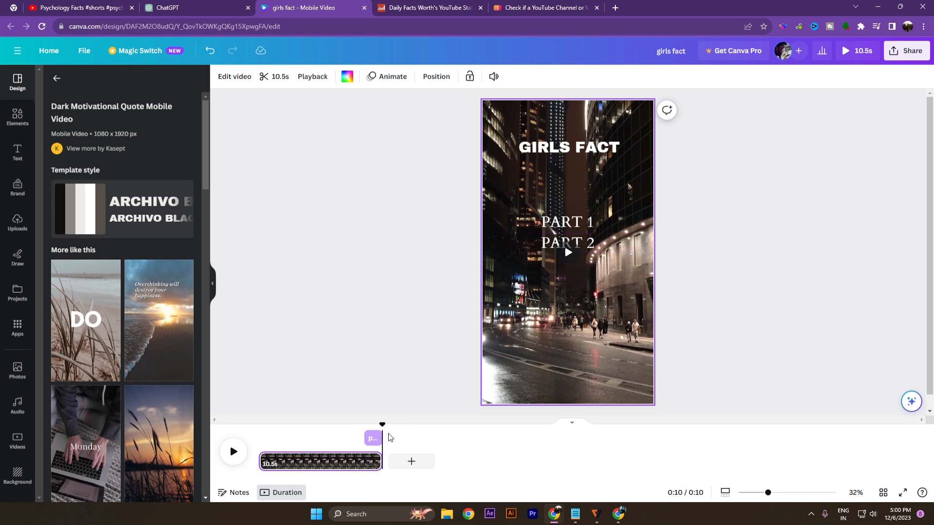
# Move the "PART 2" text onto the same spot as "PART 1" and align it to the centre of the page.
pyautogui.click(583, 242)
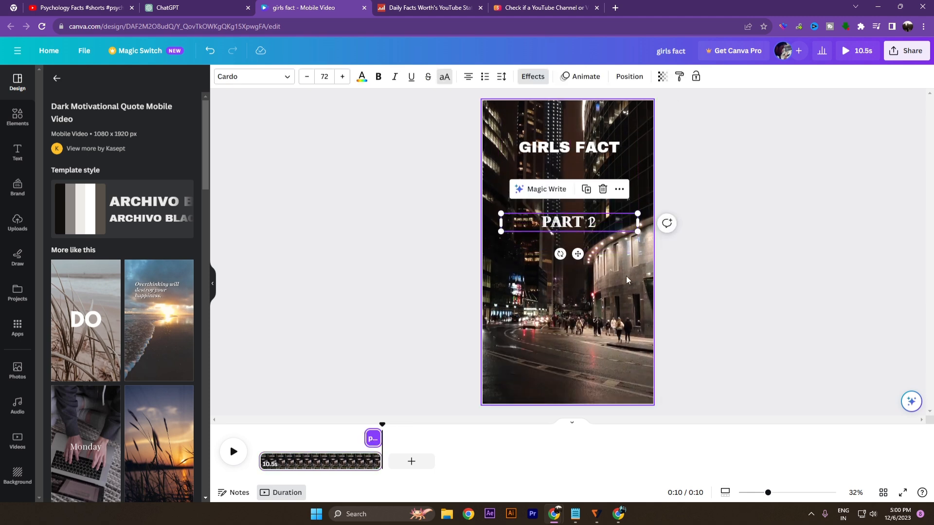
pyautogui.keyDown('shift'); pyautogui.click(584, 229); pyautogui.keyUp('shift')
pyautogui.click(659, 209)
pyautogui.click(559, 229)
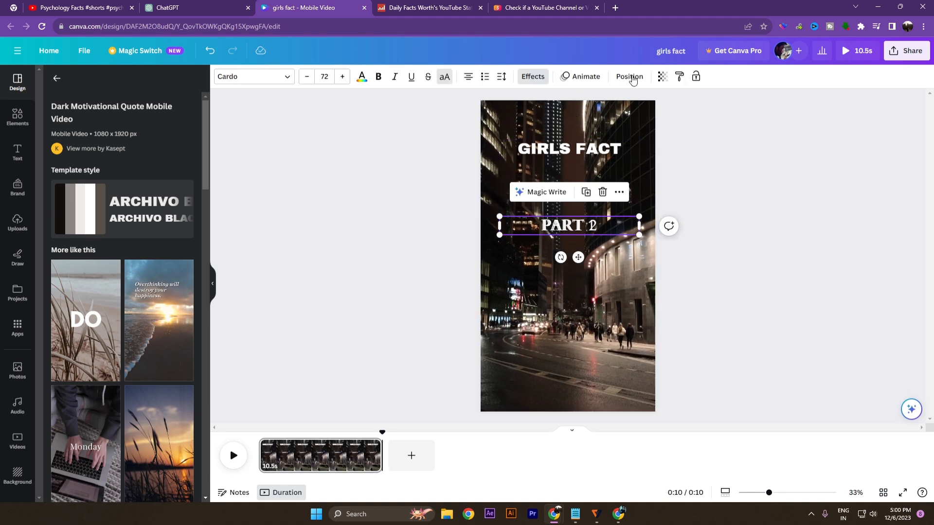
pyautogui.click(629, 76)
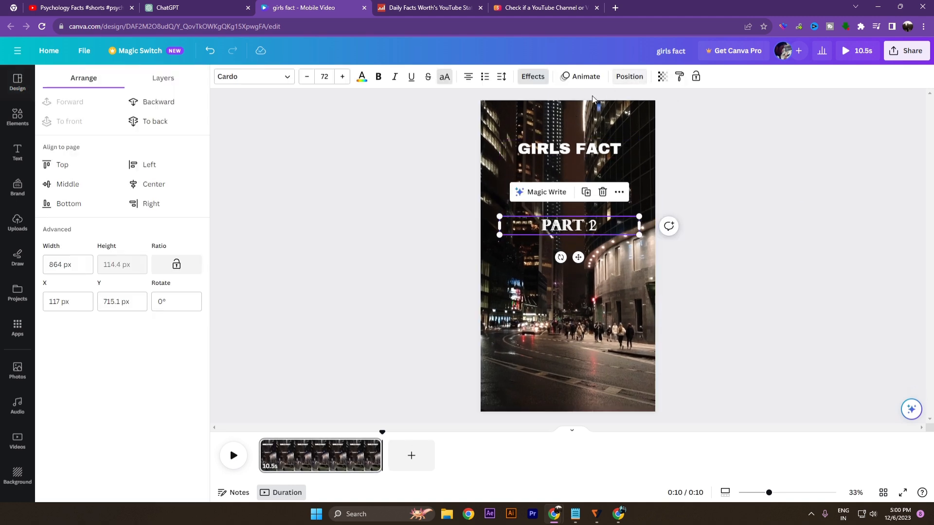
pyautogui.click(143, 188)
pyautogui.click(759, 270)
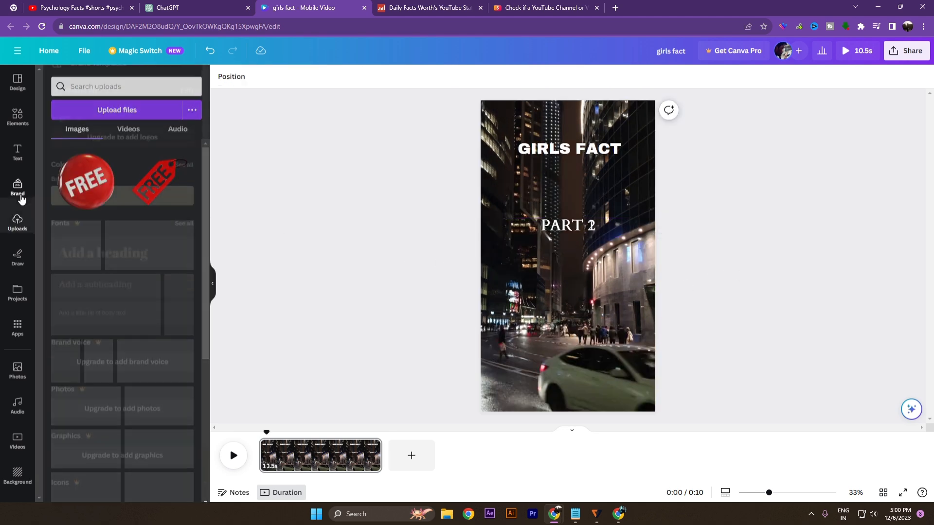
# Search the elements for "nature" videos and set the 21-second sunset grass clip as the page background.
pyautogui.click(20, 196)
pyautogui.click(23, 119)
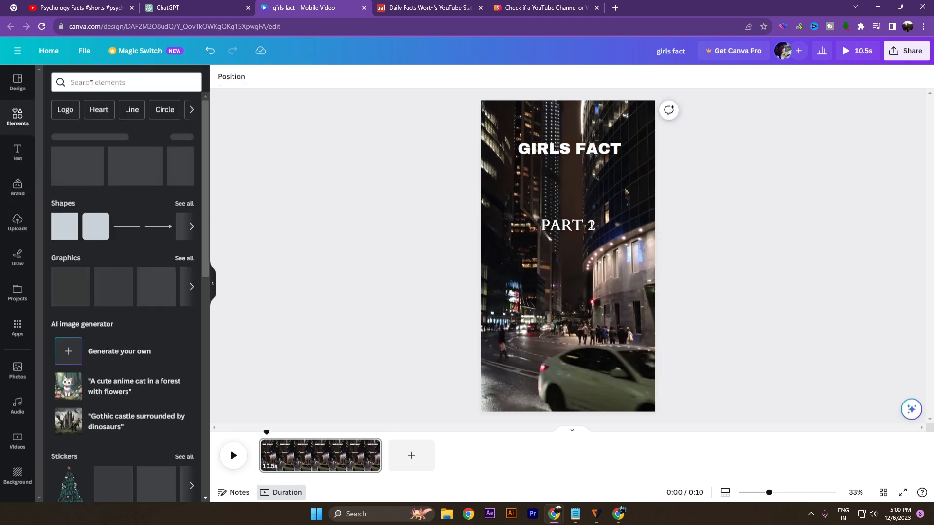
pyautogui.click(91, 83)
pyautogui.write('nature')
pyautogui.press('Return')
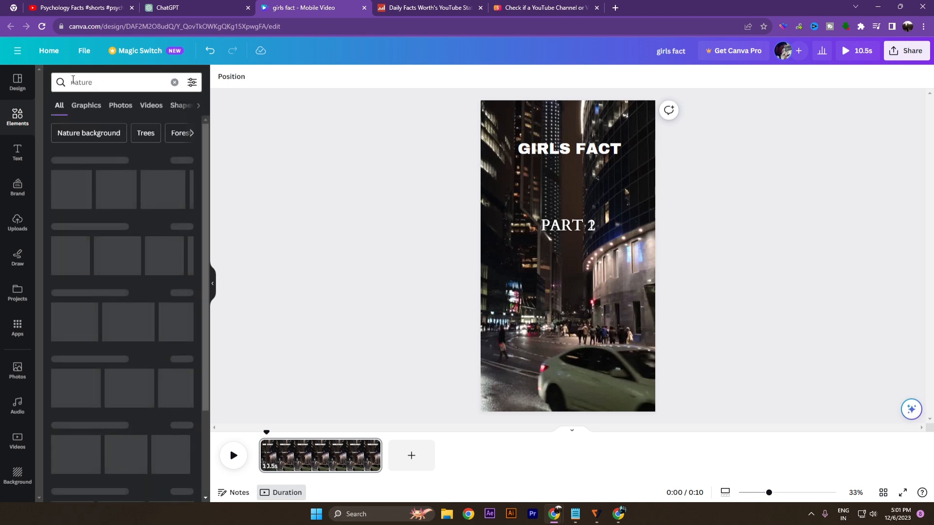
pyautogui.click(150, 105)
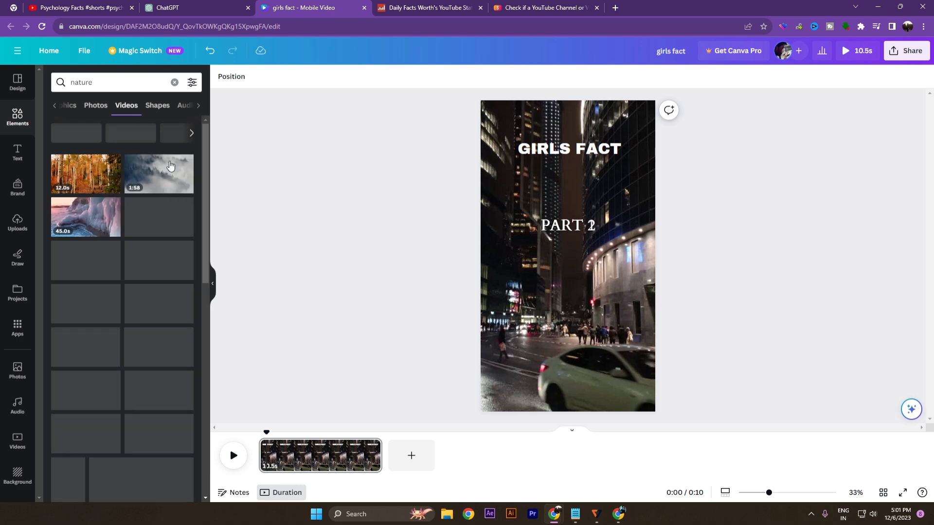
pyautogui.moveTo(165, 216); pyautogui.dragTo(485, 107)
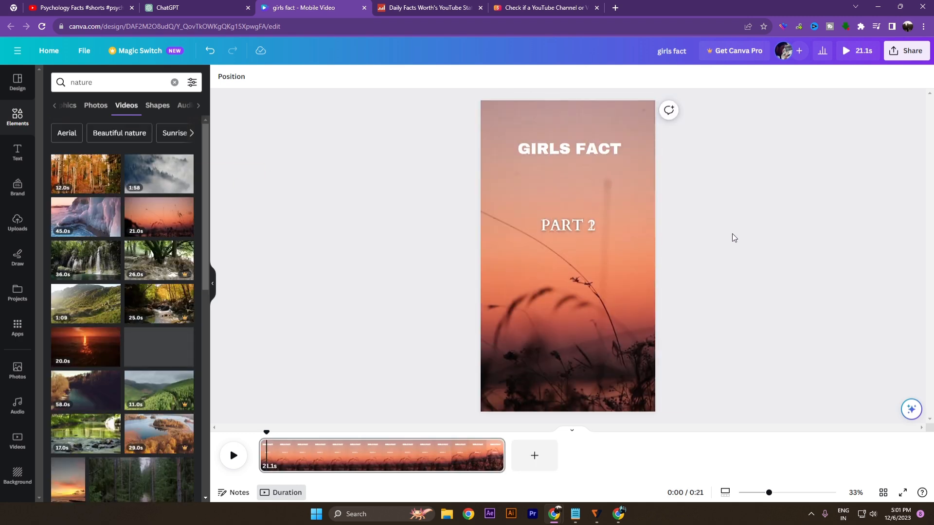
# Preview the page and shift the background video's crop to frame the blurred grasses from the clip's right side.
pyautogui.click(232, 457)
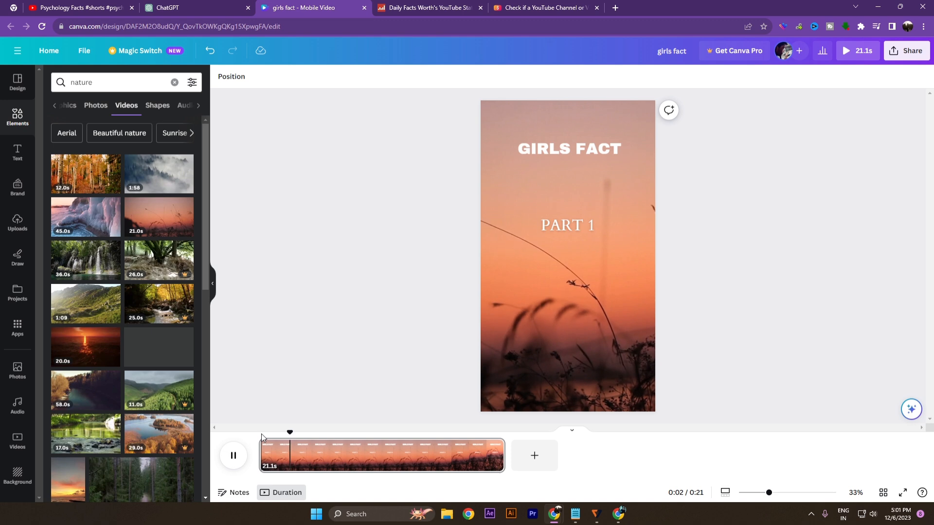
pyautogui.doubleClick(585, 265)
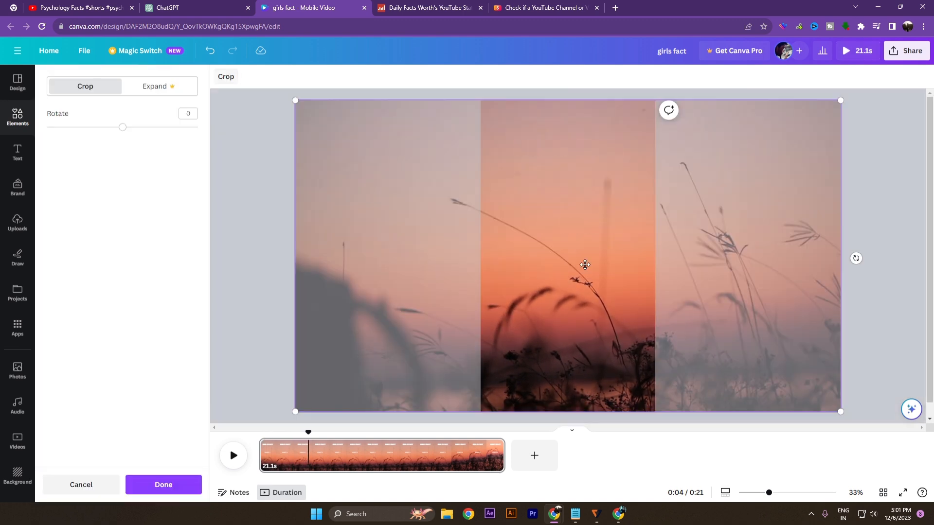
pyautogui.moveTo(586, 265); pyautogui.dragTo(361, 258)
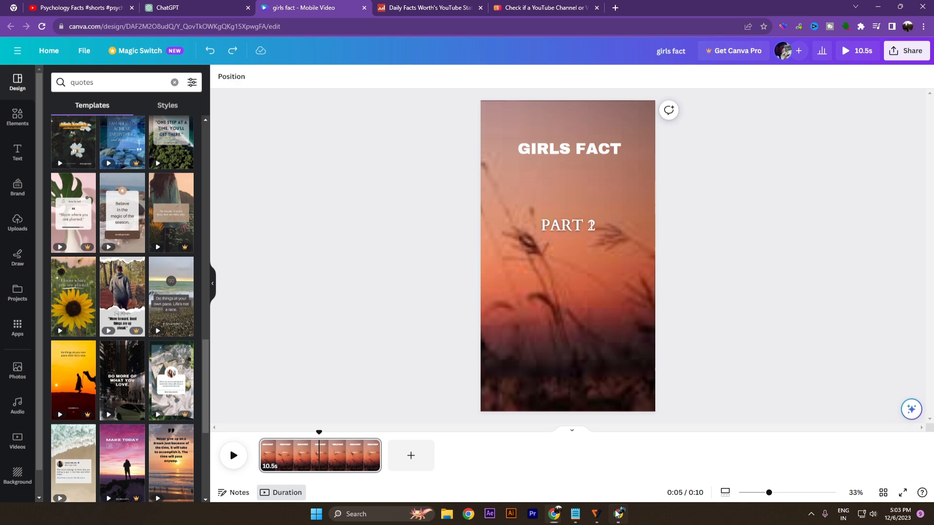
# Switch to the quotes spreadsheet in Google Sheets and replace the Canva heading with the "Girl Fact" text from cell A2.
pyautogui.click(617, 513)
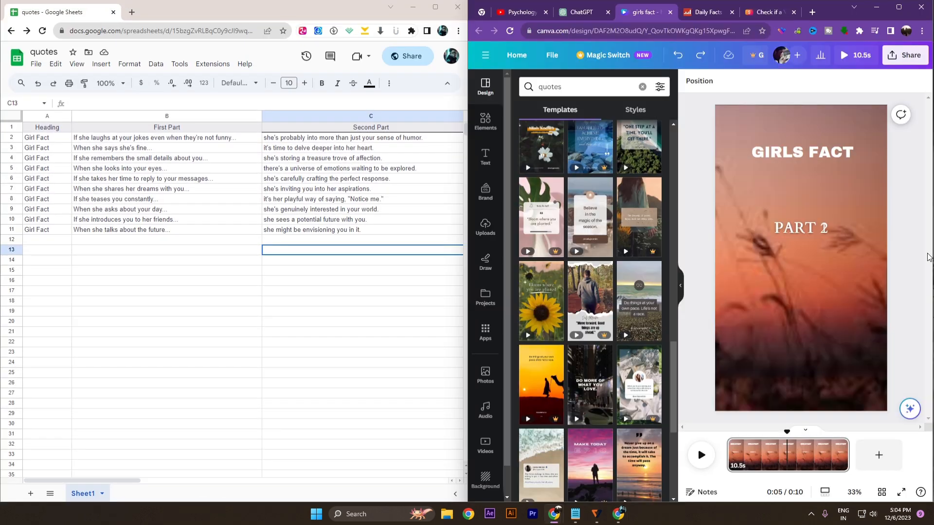
pyautogui.click(33, 138)
pyautogui.doubleClick(32, 138)
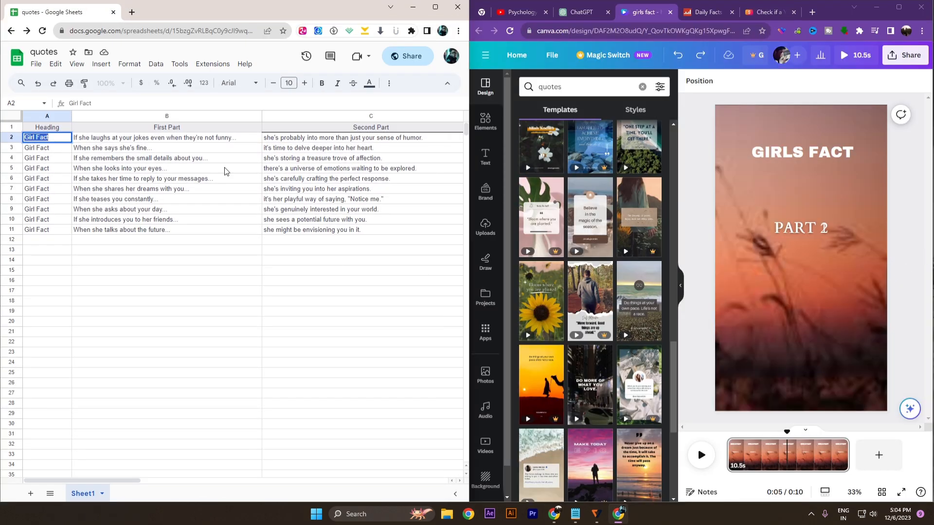
pyautogui.click(804, 152)
pyautogui.doubleClick(804, 152)
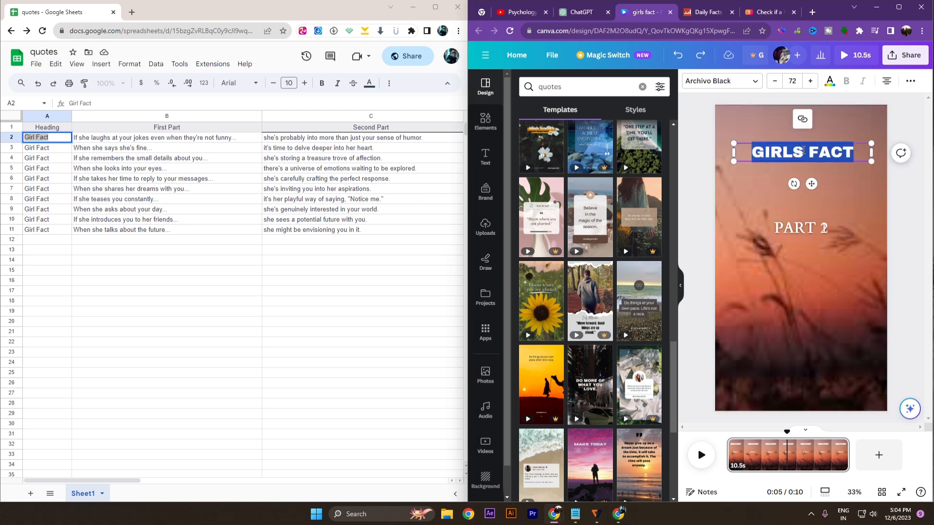
pyautogui.write('GIRL FACT')
pyautogui.click(800, 227)
pyautogui.click(789, 270)
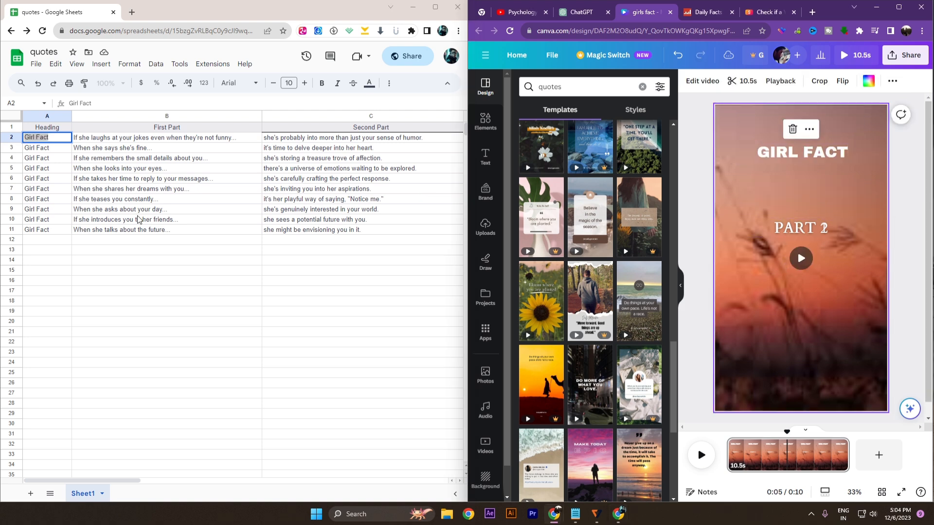
# Copy the first-part quote from cell B2 and move the overlapping "PART 2" text down below "PART 1".
pyautogui.doubleClick(93, 139)
pyautogui.hotkey('ctrl', 'c')
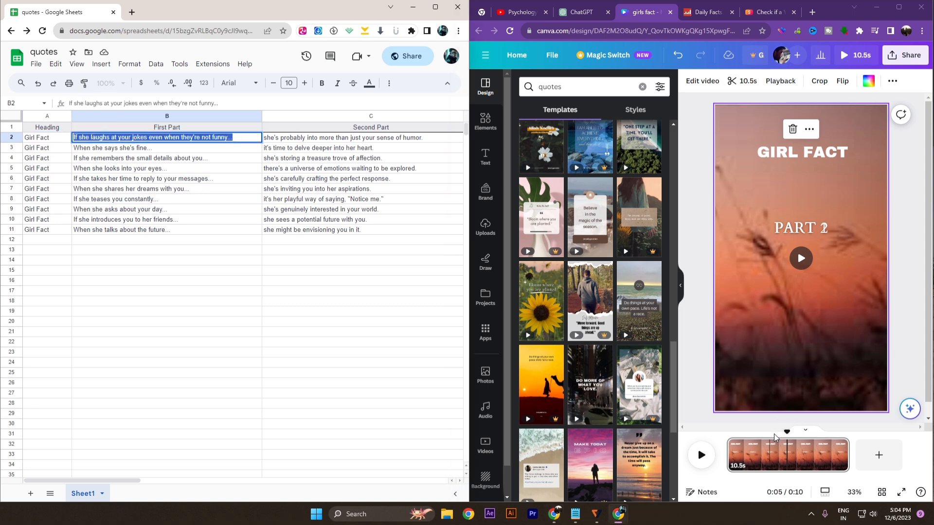
pyautogui.moveTo(787, 432); pyautogui.dragTo(841, 432)
pyautogui.click(808, 229)
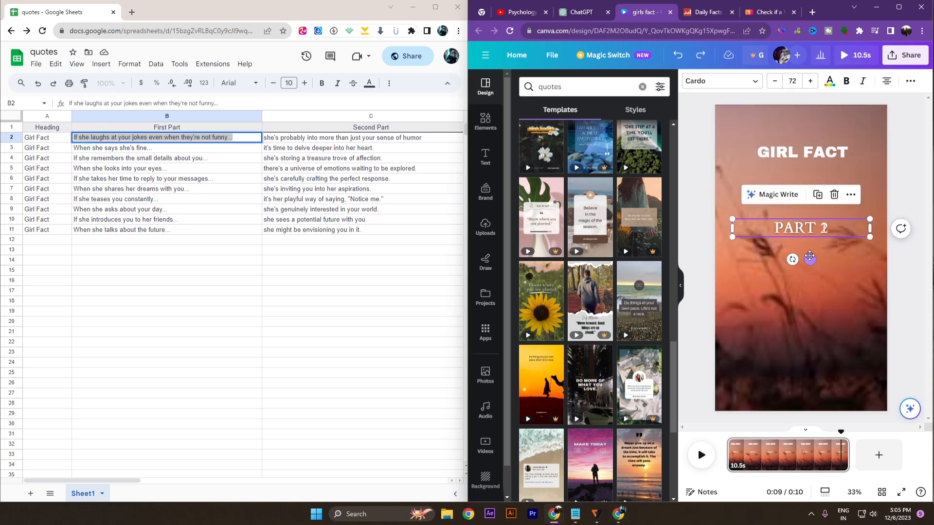
pyautogui.moveTo(810, 256); pyautogui.dragTo(809, 306)
# Replace the "PART 1" text in Canva with the copied first-part quote and move "PART 2" clear below it.
pyautogui.click(810, 229)
pyautogui.doubleClick(811, 230)
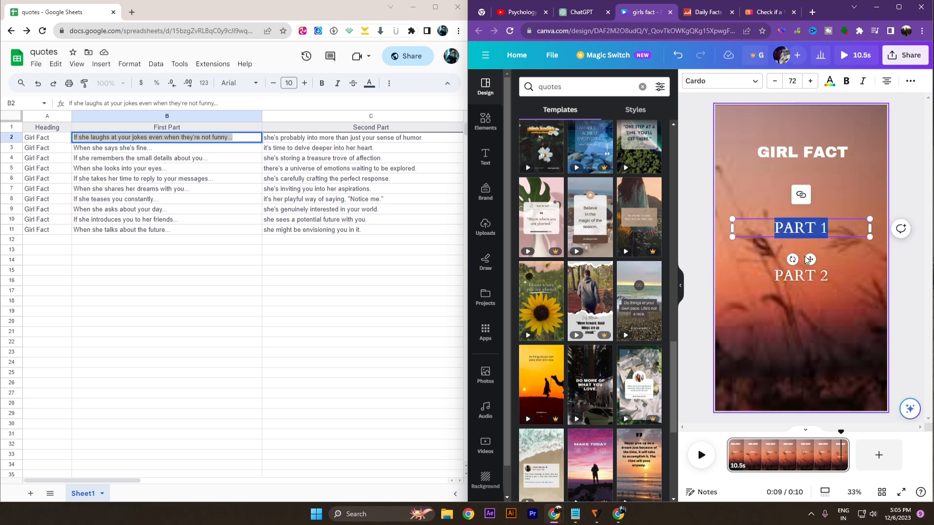
pyautogui.hotkey('ctrl', 'v')
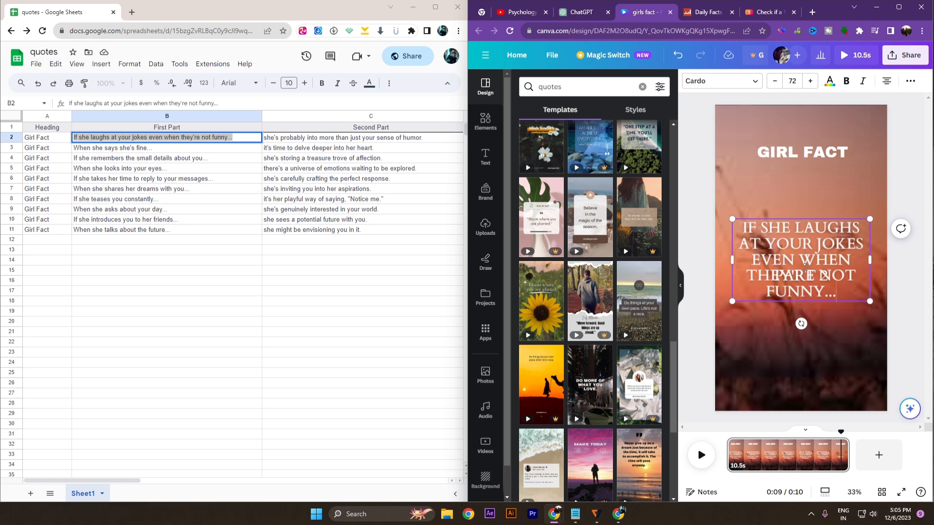
pyautogui.click(821, 346)
pyautogui.moveTo(822, 289); pyautogui.dragTo(816, 350)
pyautogui.moveTo(820, 233); pyautogui.dragTo(819, 261)
# Replace "PART 2" with the second-part quote from cell C2 and move it up over the first quote.
pyautogui.tripleClick(309, 138)
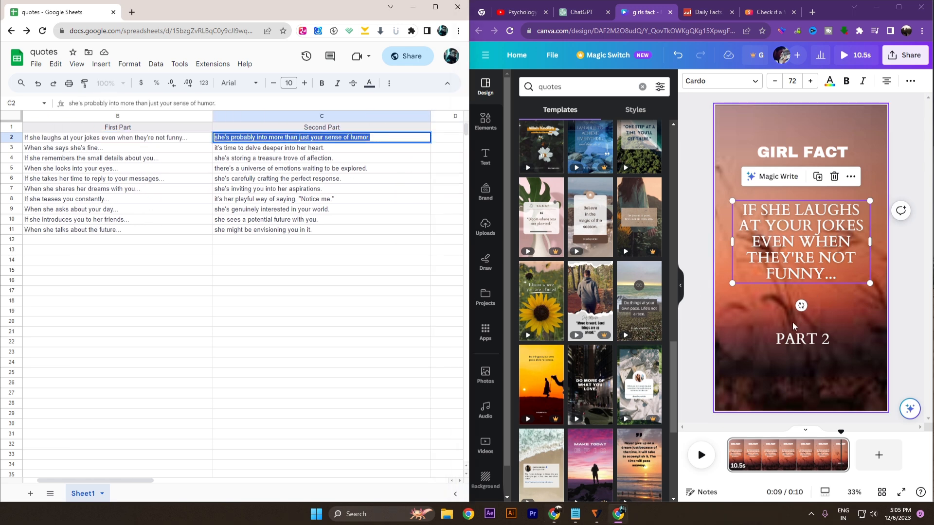
pyautogui.click(800, 339)
pyautogui.click(800, 339)
pyautogui.write("SHE'S PROBABLY INTO MORE THAN JUST YOUR SENSE OF HUMOR.")
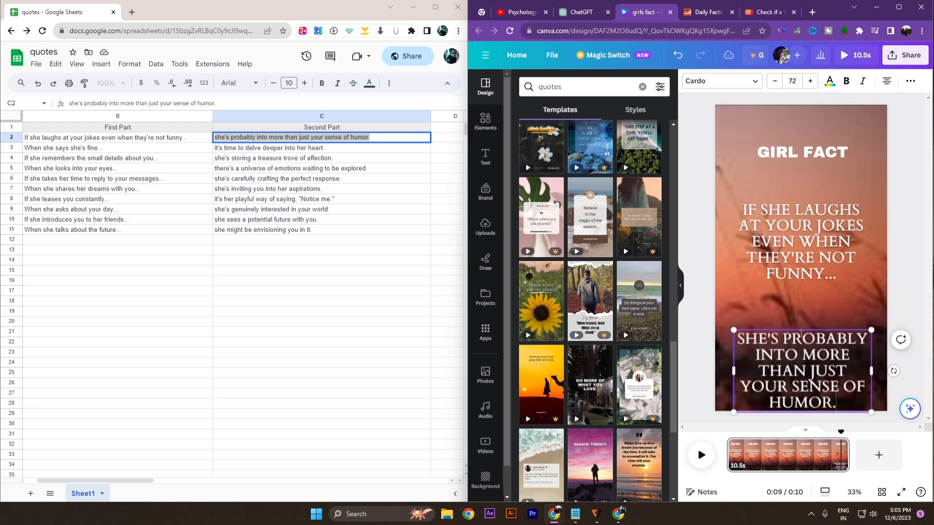
pyautogui.click(843, 288)
pyautogui.click(821, 363)
pyautogui.moveTo(821, 362); pyautogui.dragTo(817, 233)
# Change the first quote's font to Abstracted Dream and enlarge its text to about size 74.9.
pyautogui.click(845, 333)
pyautogui.click(798, 239)
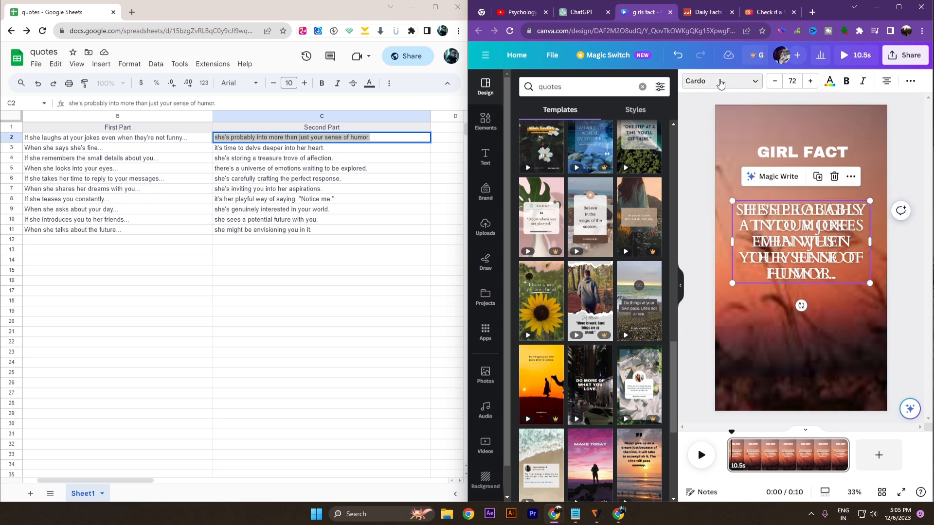
pyautogui.click(722, 78)
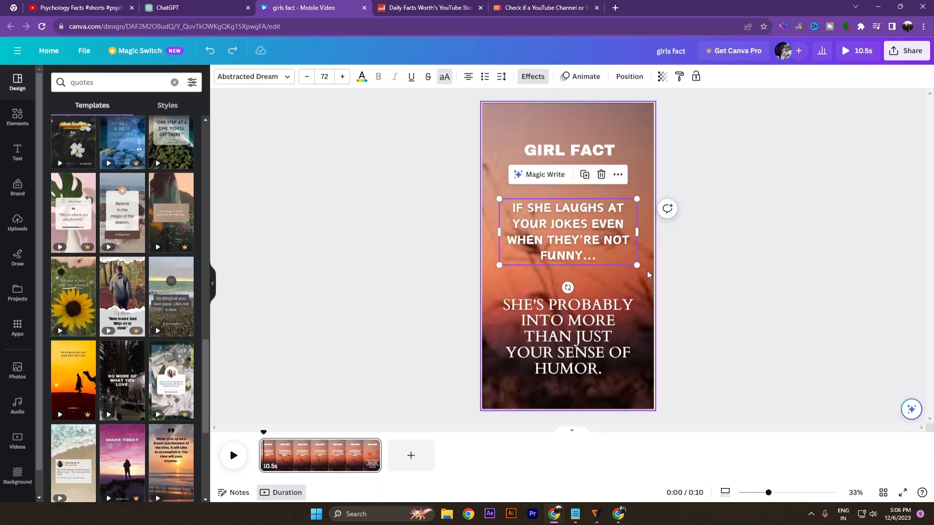
pyautogui.moveTo(637, 265); pyautogui.dragTo(648, 276)
pyautogui.moveTo(595, 245); pyautogui.dragTo(589, 245)
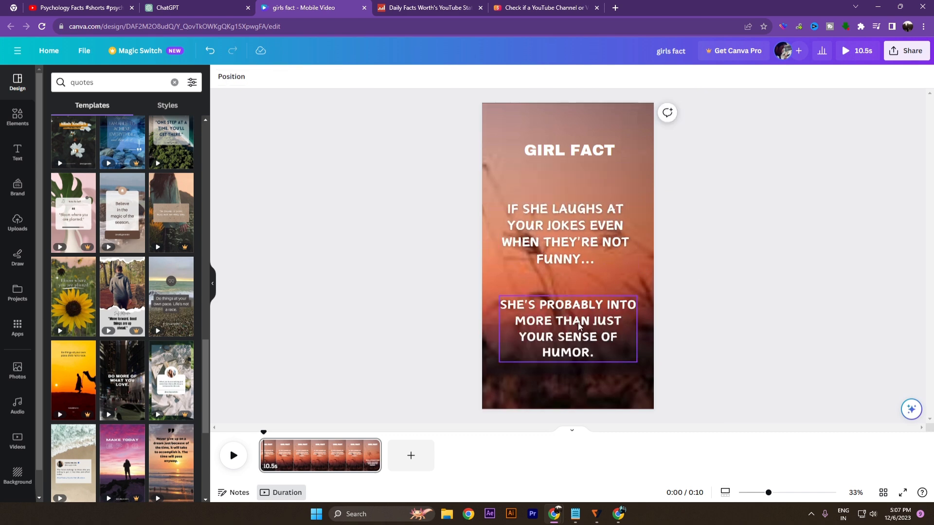
# Move the second quote up onto the first quote and scrub the timeline to near its end.
pyautogui.moveTo(578, 322); pyautogui.dragTo(577, 226)
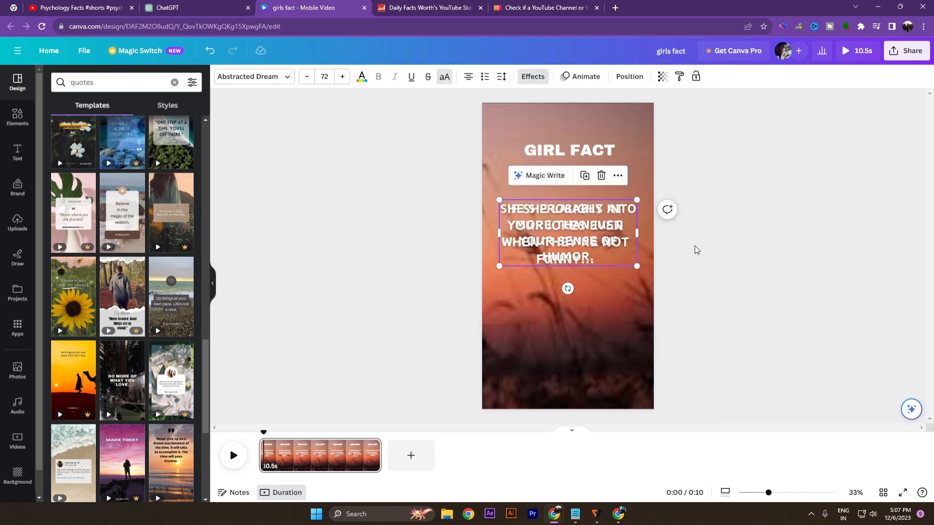
pyautogui.click(763, 258)
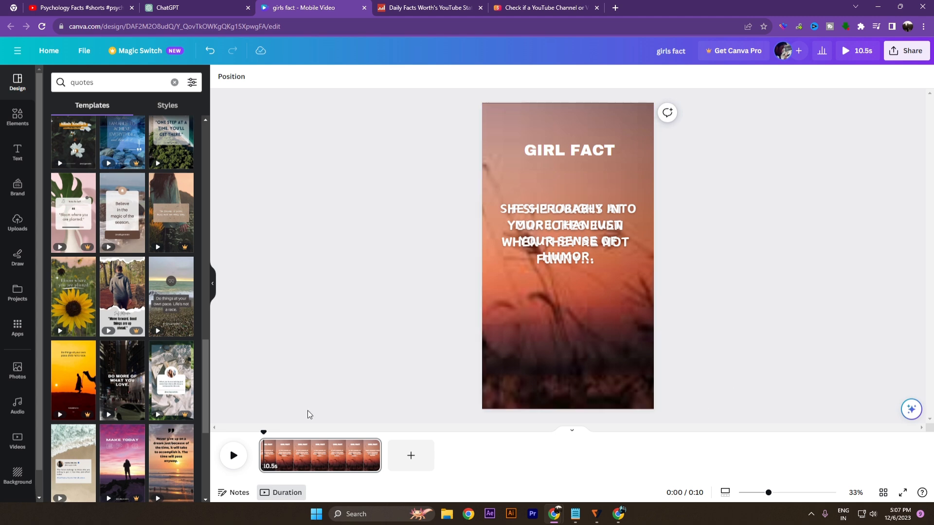
pyautogui.moveTo(262, 435); pyautogui.dragTo(375, 436)
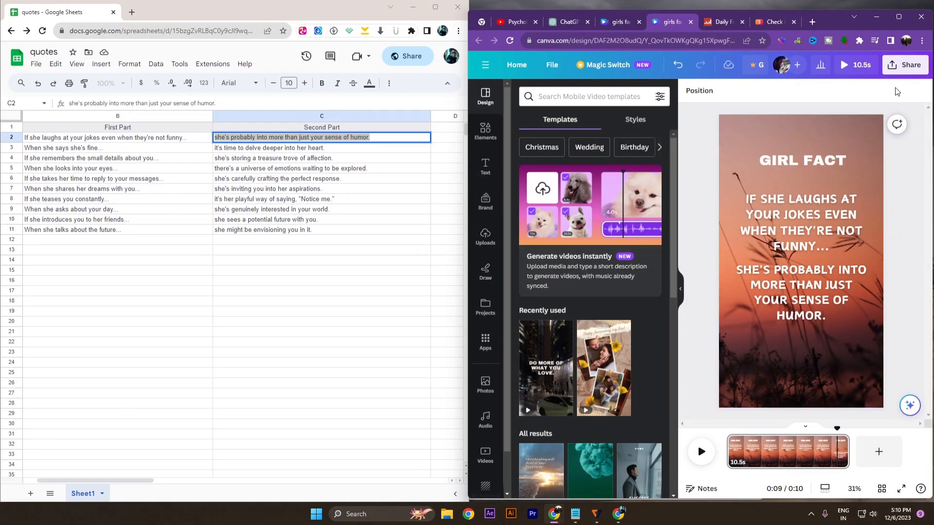
# Download the design as an MP4 video.
pyautogui.click(904, 66)
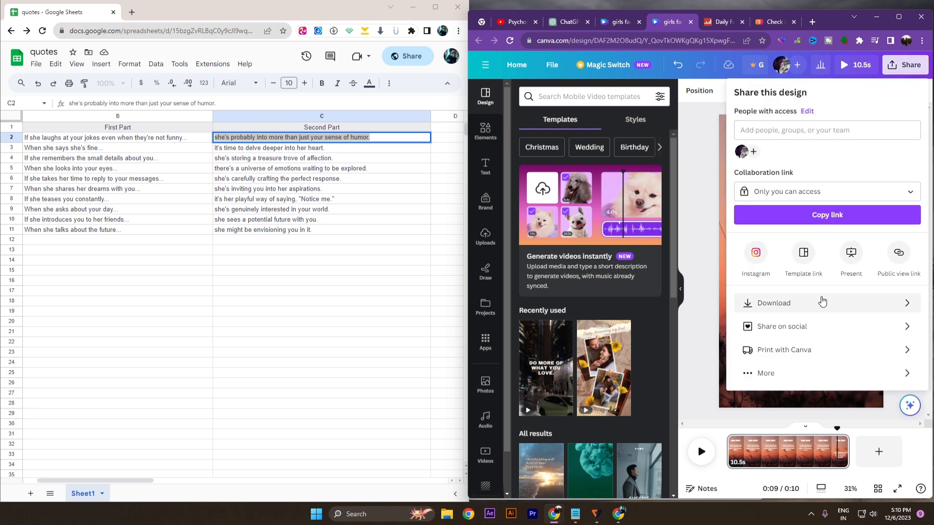
pyautogui.click(822, 300)
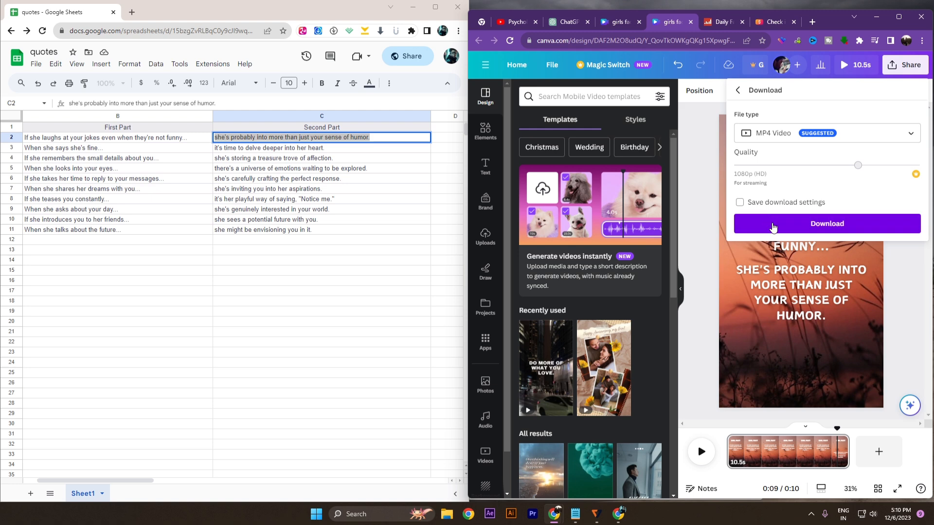
pyautogui.click(773, 227)
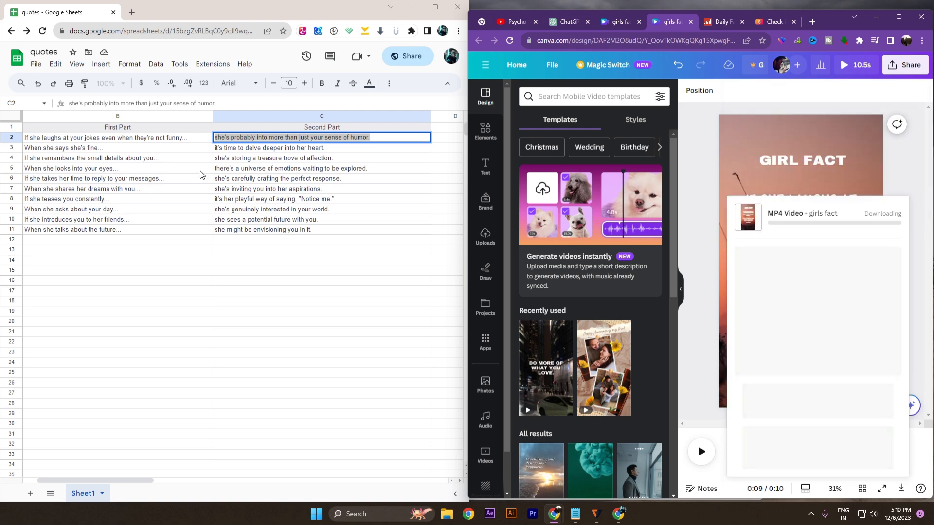
# Replace the first quote with the "When she says she's fine..." text from cell B3 of the quotes sheet.
pyautogui.tripleClick(96, 149)
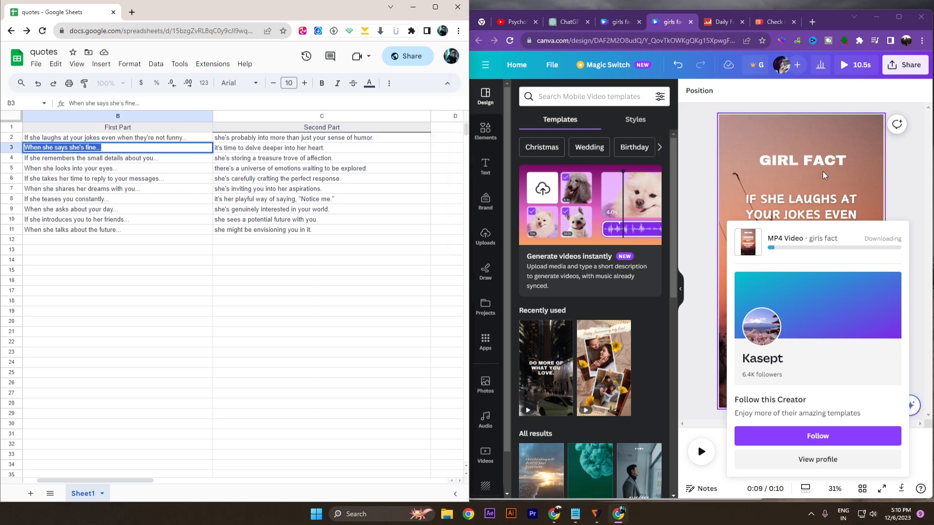
pyautogui.click(818, 201)
pyautogui.doubleClick(818, 202)
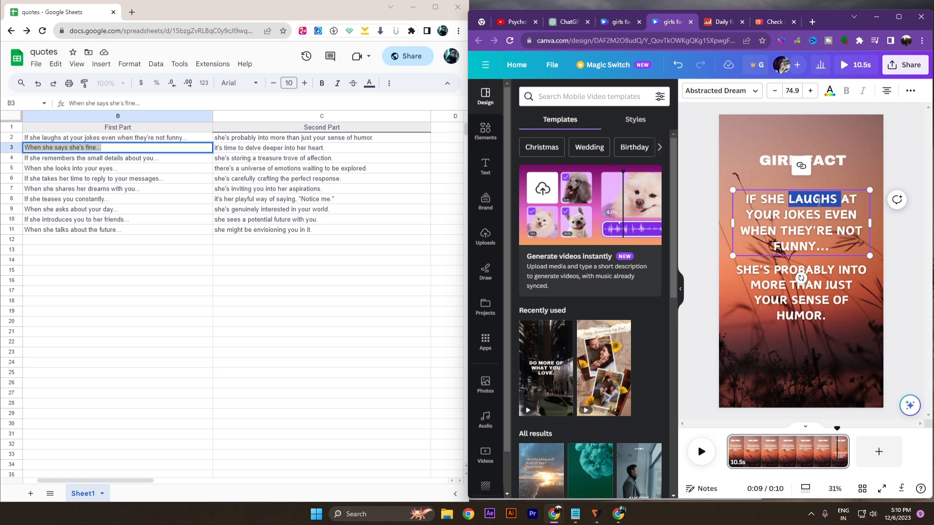
pyautogui.hotkey('ctrl', 'a')
pyautogui.write("WHEN SHE SAYS SHE'S FINE...")
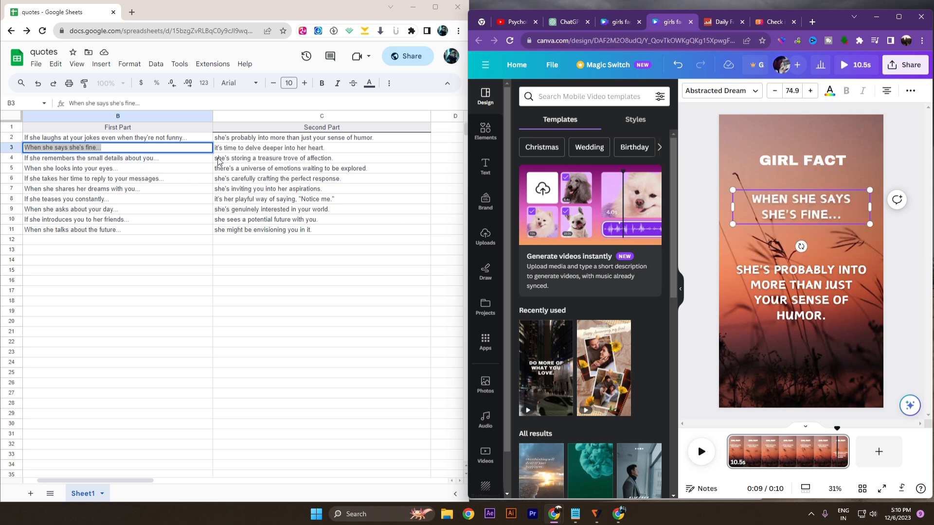
# Replace the second quote with the "it's time to delve deeper into her heart." text from cell C3.
pyautogui.tripleClick(235, 148)
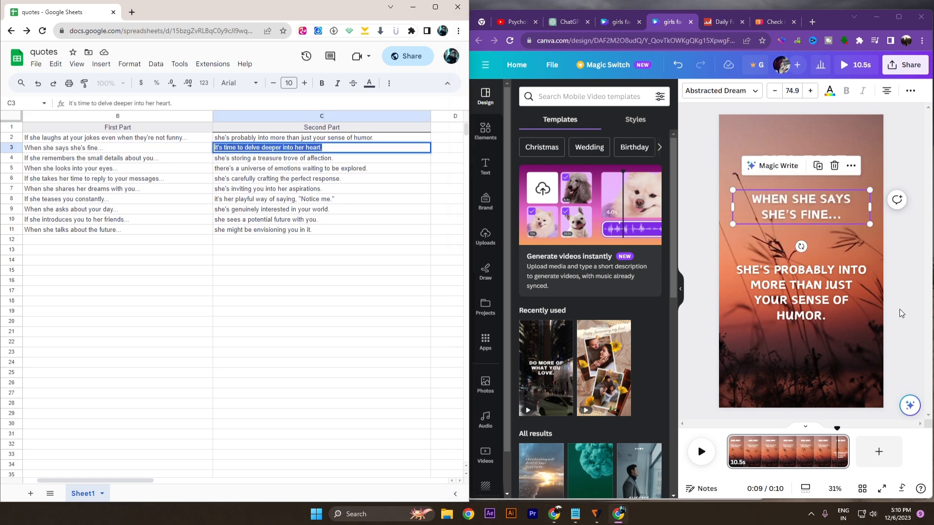
pyautogui.click(875, 309)
pyautogui.doubleClick(831, 304)
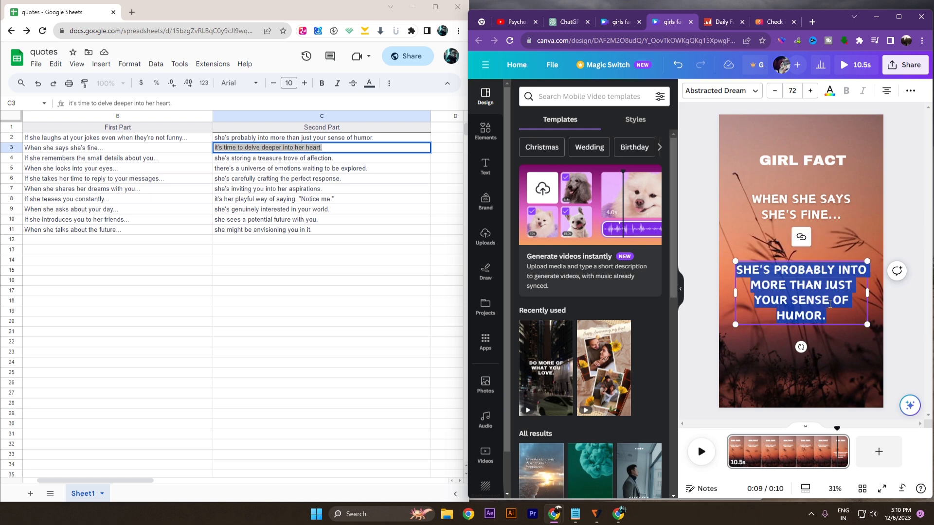
pyautogui.write("IT'S TIME TO DELVE DEEPER INTO HER HEART.")
pyautogui.click(708, 220)
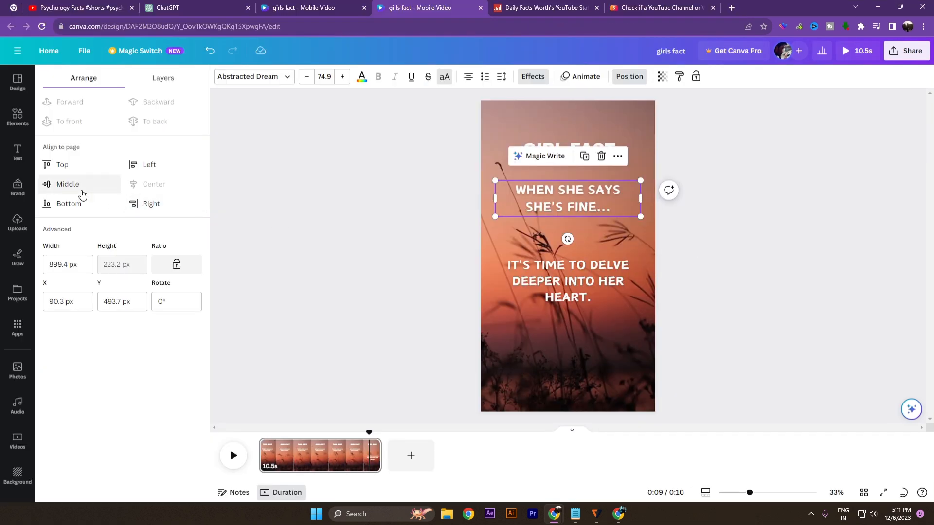
# Select both quote texts together and align their vertical middles with each other.
pyautogui.click(81, 189)
pyautogui.hotkey('ctrl', 'z')
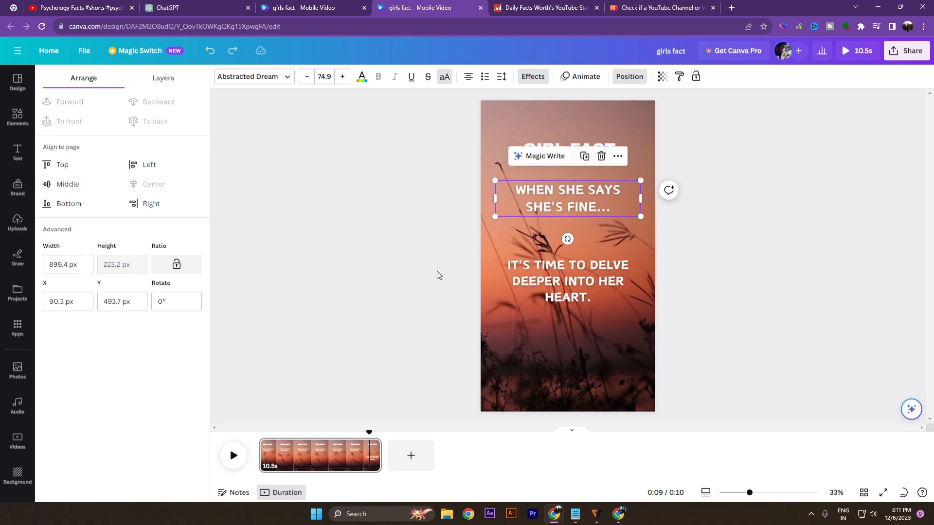
pyautogui.moveTo(557, 343); pyautogui.dragTo(550, 194)
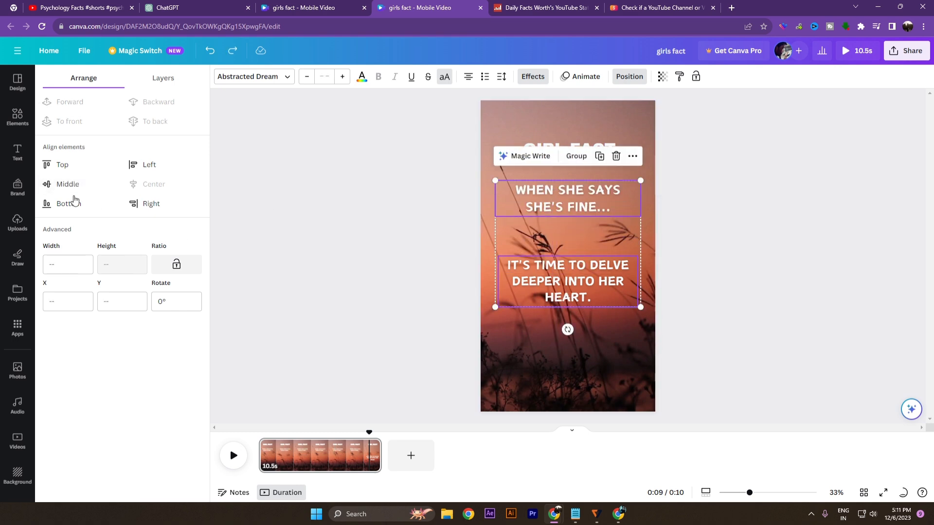
pyautogui.click(47, 186)
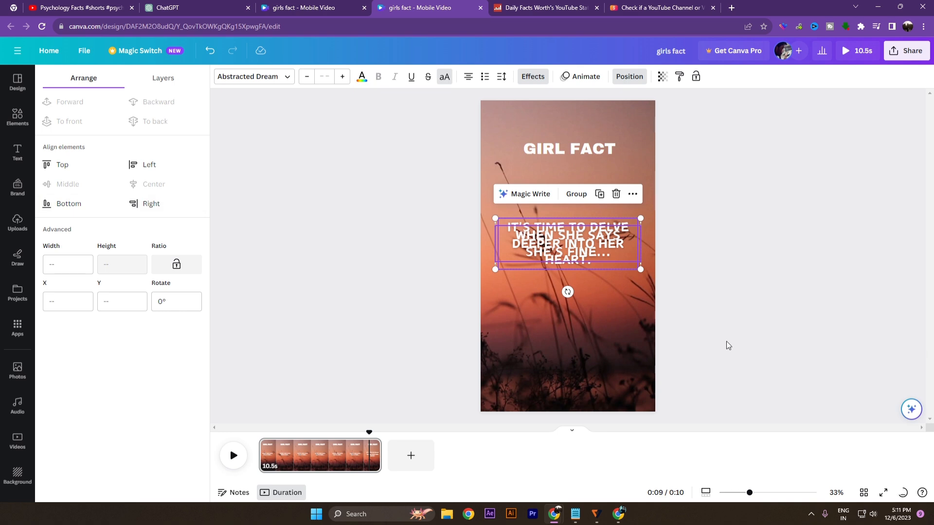
# Play the video from the start and download this second version as an MP4 video.
pyautogui.moveTo(369, 432); pyautogui.dragTo(219, 450)
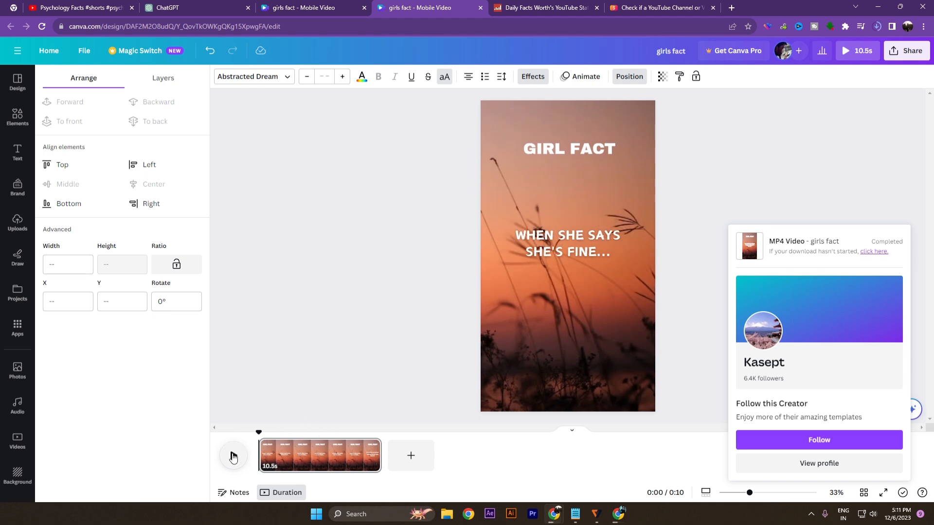
pyautogui.click(232, 456)
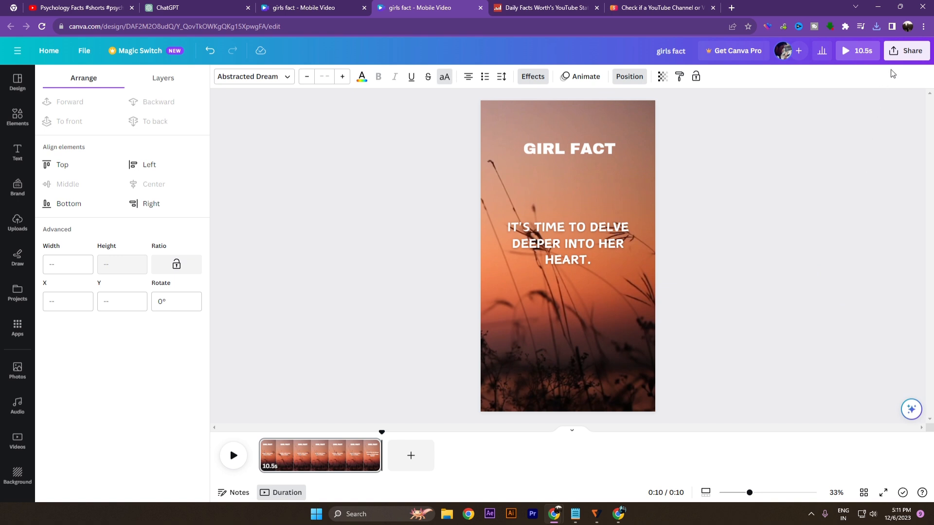
pyautogui.click(906, 51)
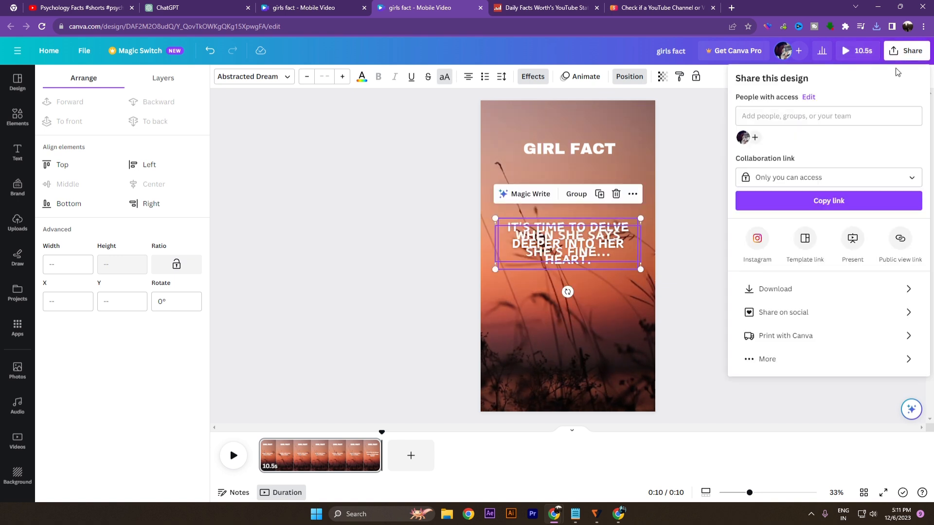
pyautogui.click(794, 297)
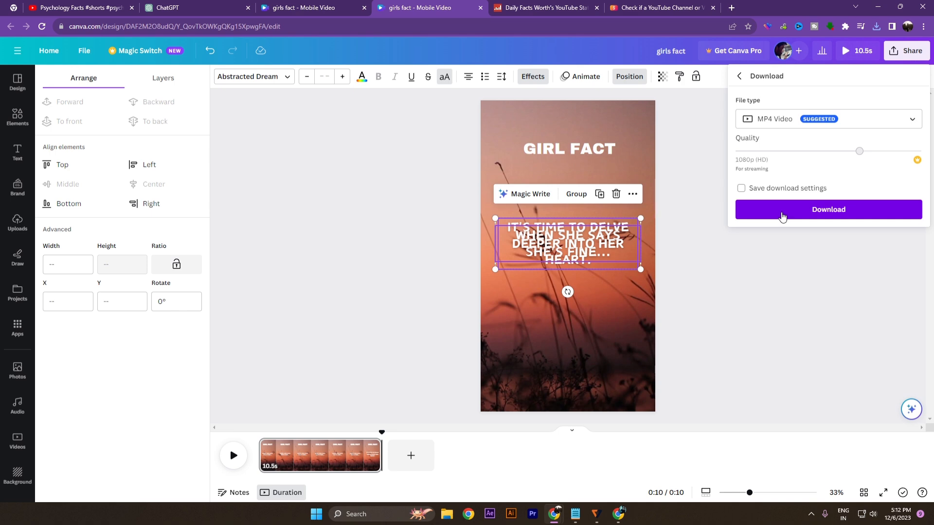
pyautogui.click(782, 216)
# Show the "nature" video results in the elements and set the 1:58 misty forest clip as the page background.
pyautogui.click(17, 117)
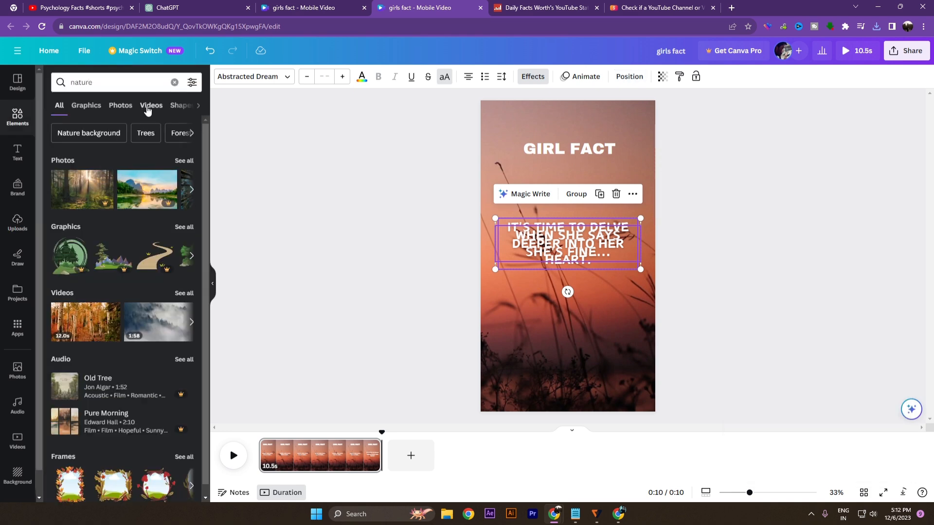
pyautogui.click(150, 106)
pyautogui.moveTo(115, 234); pyautogui.dragTo(488, 119)
pyautogui.moveTo(85, 166); pyautogui.dragTo(531, 117)
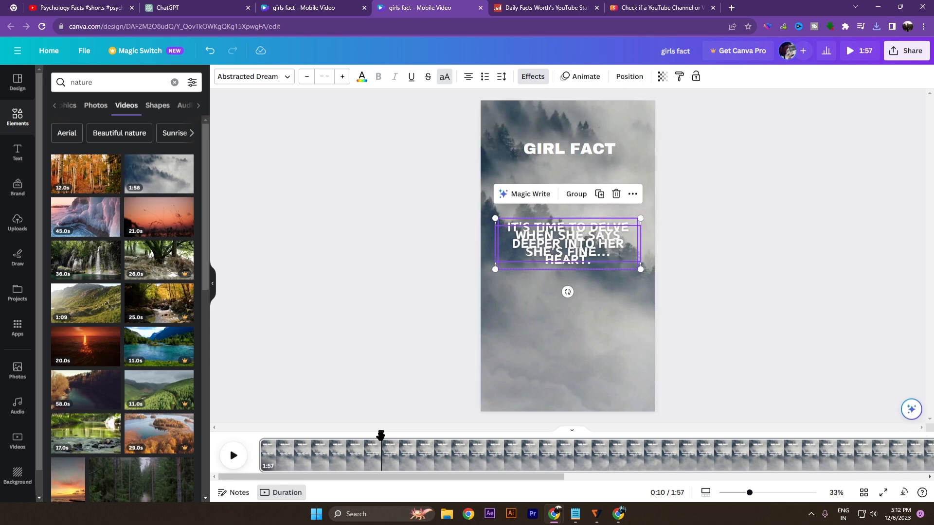
# Trim the page's duration to 10.5 seconds to match the text timing.
pyautogui.moveTo(382, 431)
pyautogui.mouseDown()
pyautogui.moveTo(398, 431)
pyautogui.moveTo(384, 432)
pyautogui.mouseUp()
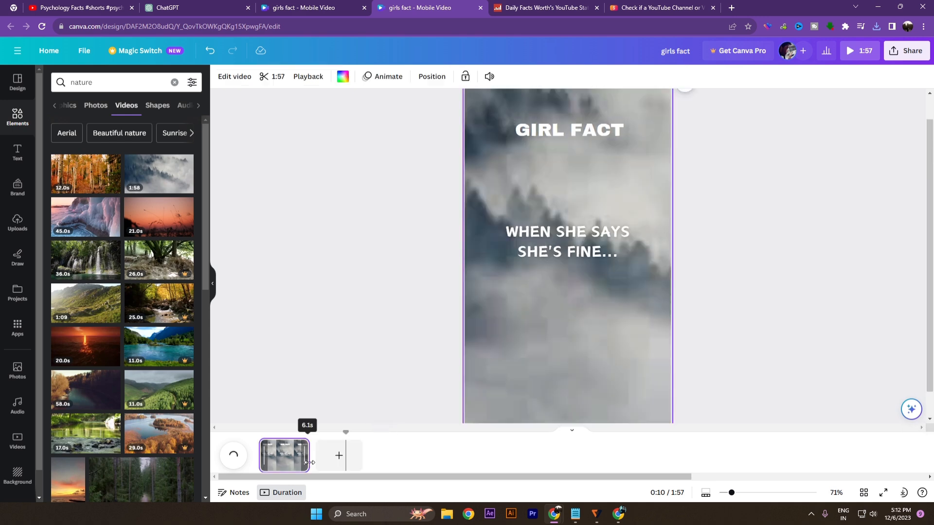
pyautogui.moveTo(310, 464); pyautogui.dragTo(345, 469)
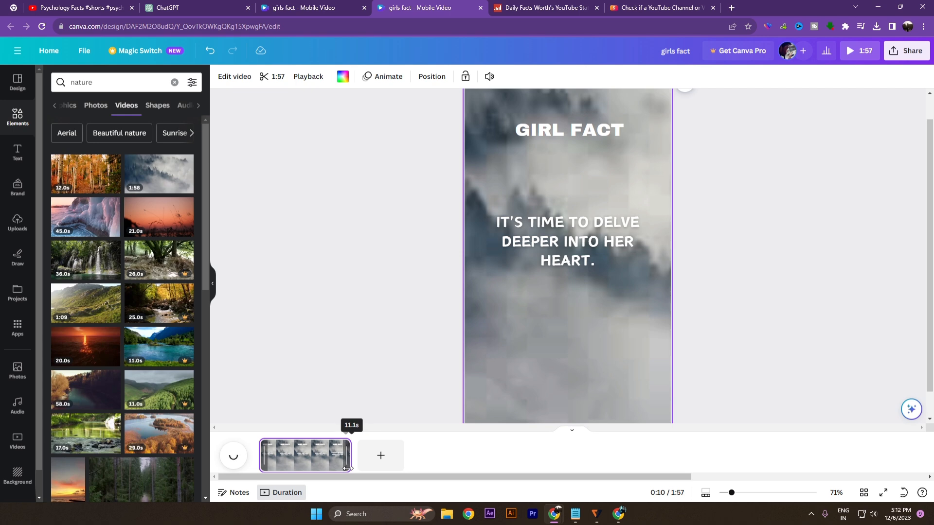
pyautogui.click(384, 406)
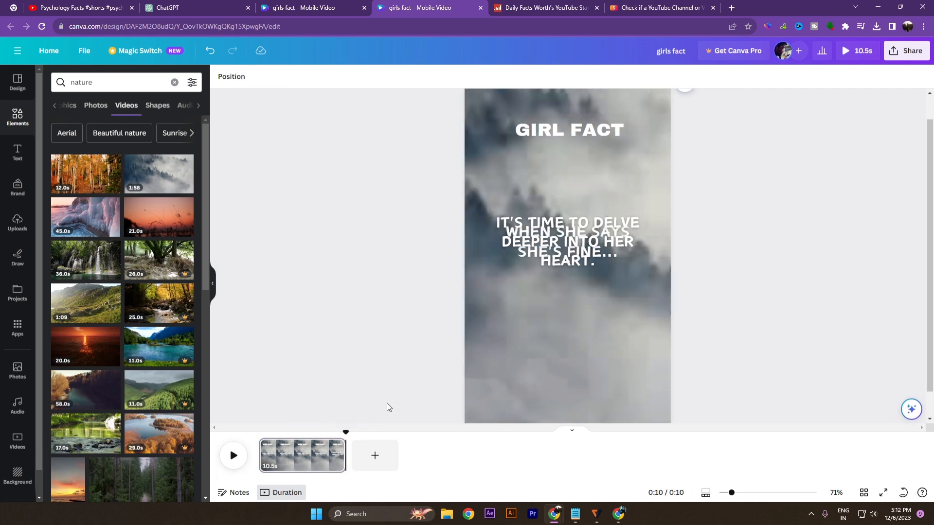
# Play the page from the start to check the text timing over the misty forest background.
pyautogui.click(233, 455)
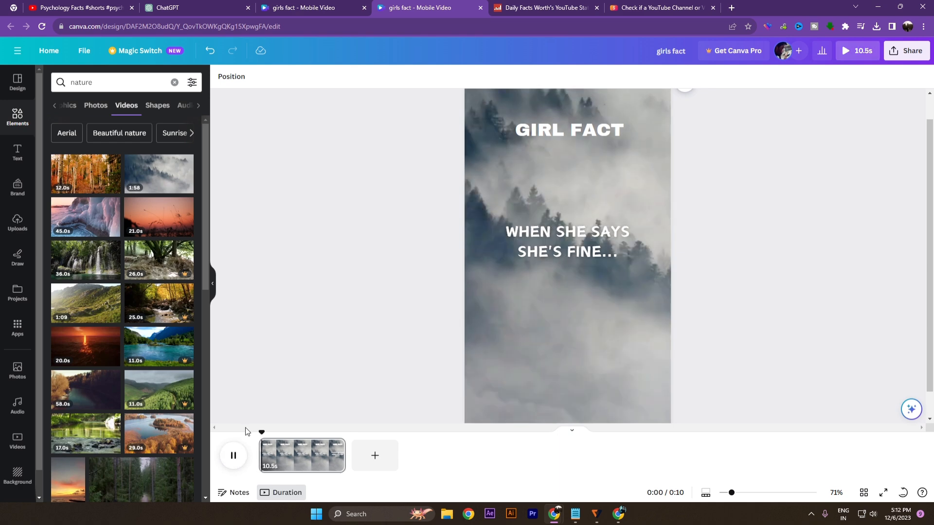
pyautogui.click(234, 456)
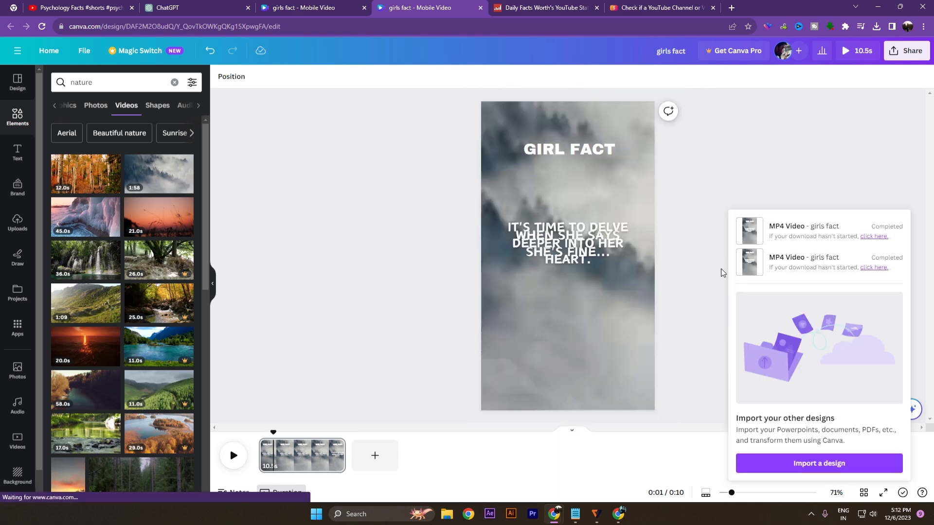
pyautogui.moveTo(274, 432); pyautogui.dragTo(223, 437)
pyautogui.click(231, 454)
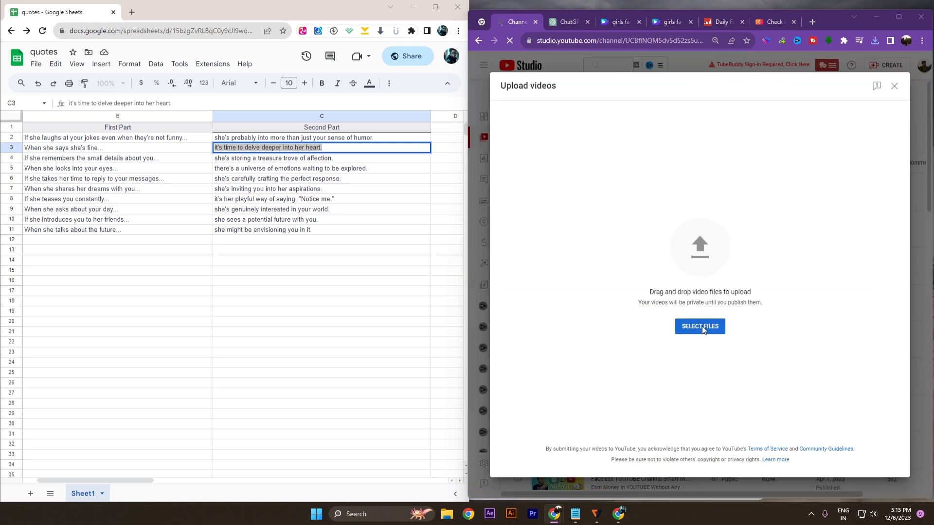
# In YouTube Studio, select the "girls fact" and "girls fact (1)" videos from Downloads, then cancel and close the upload.
pyautogui.click(702, 326)
pyautogui.scroll(3, 567, 124)
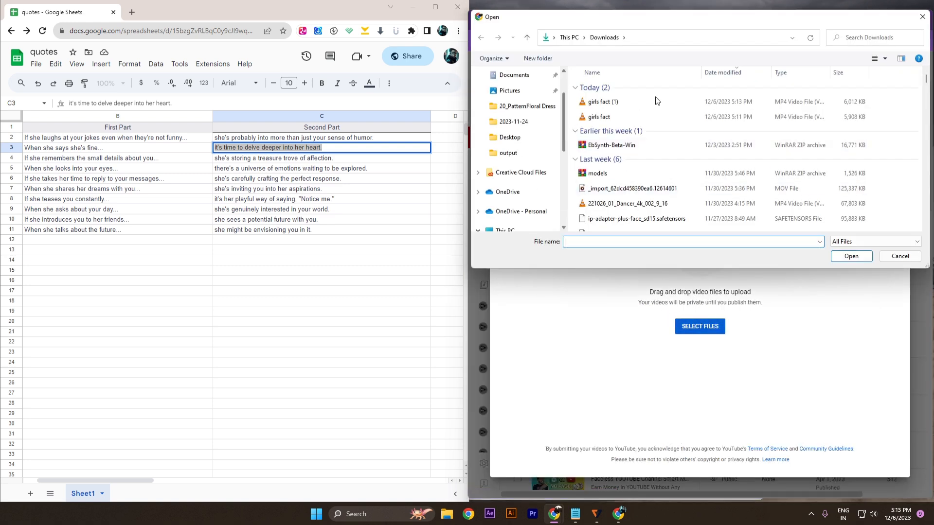
pyautogui.moveTo(575, 121); pyautogui.dragTo(732, 99)
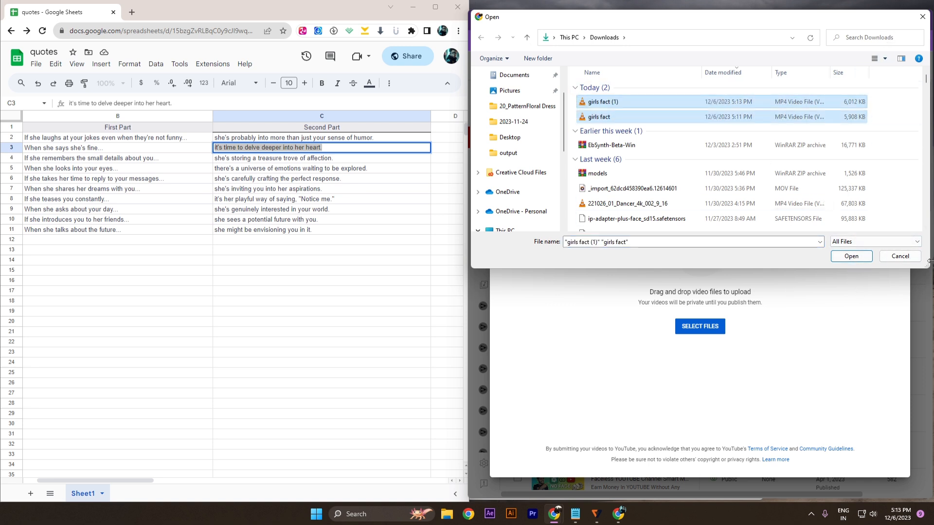
pyautogui.click(897, 257)
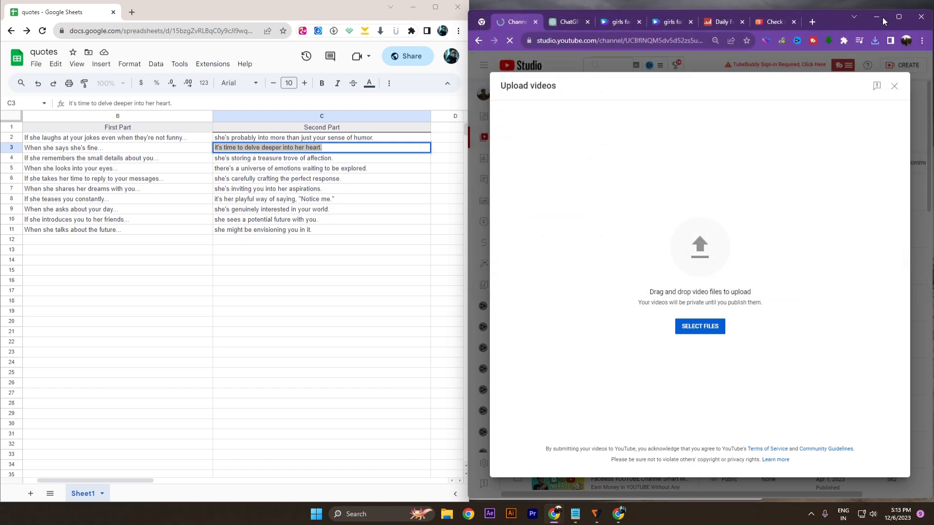
pyautogui.click(894, 86)
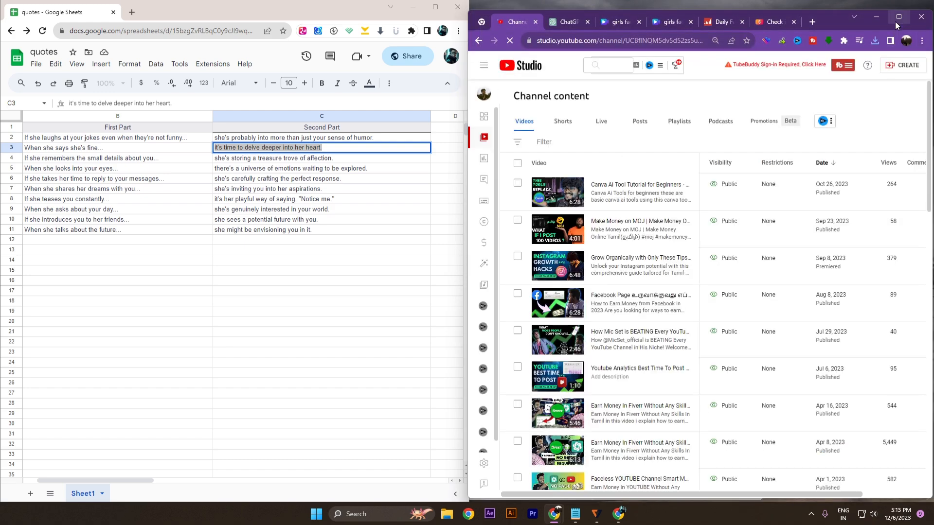
pyautogui.click(895, 22)
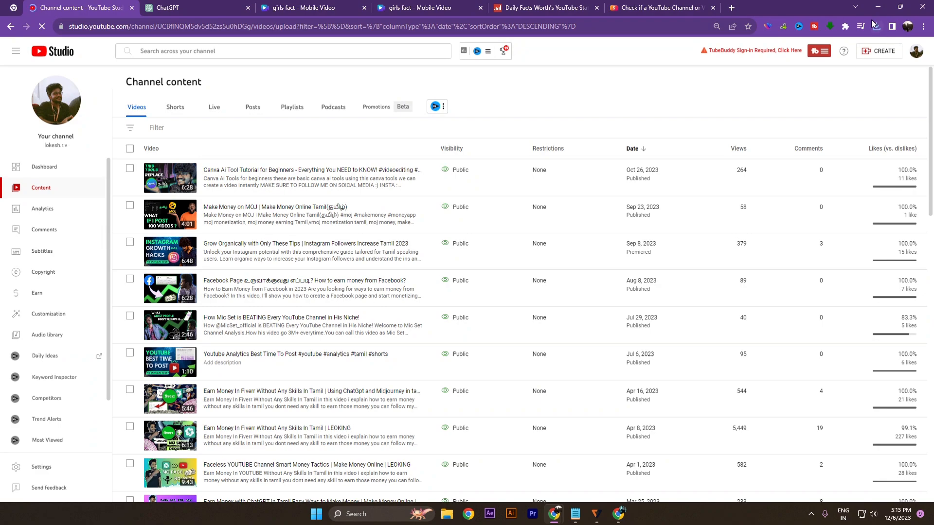